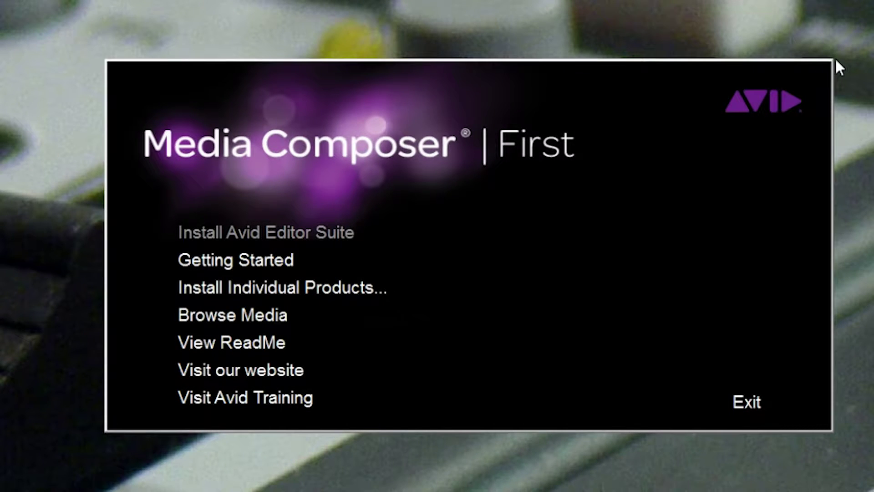
- Install the Avid Editor Suite with its prerequisite components, then select the account e-mail field
{"action": "left_click", "coordinate": [240, 230]}
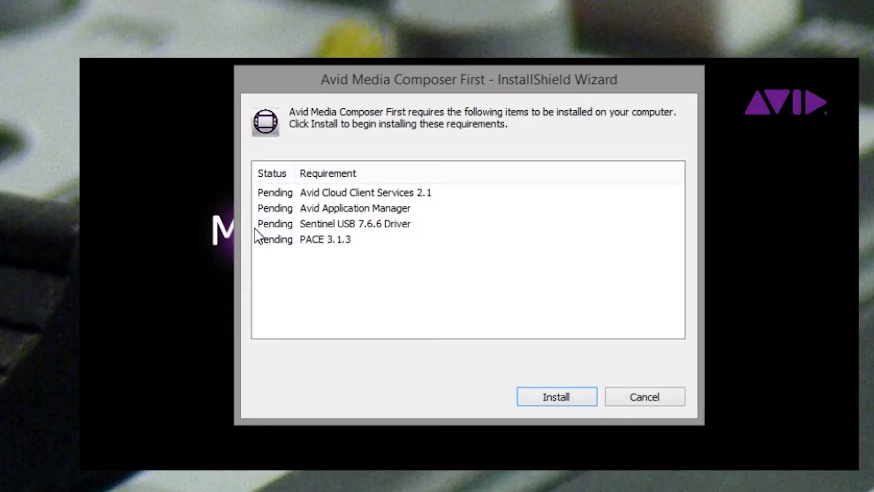
{"action": "left_click", "coordinate": [560, 397]}
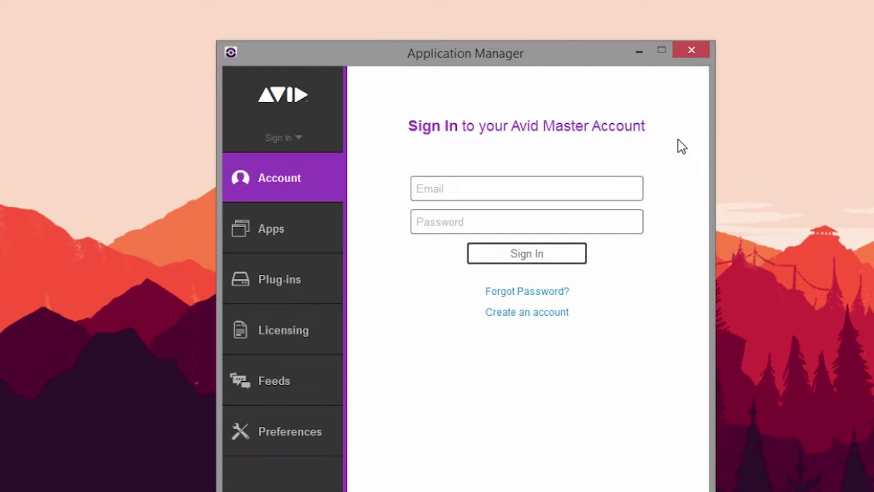
{"action": "left_click", "coordinate": [488, 193]}
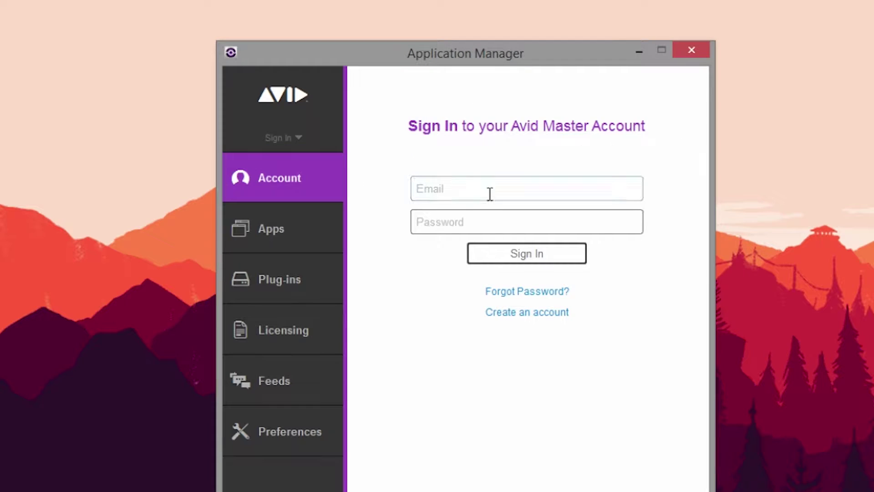
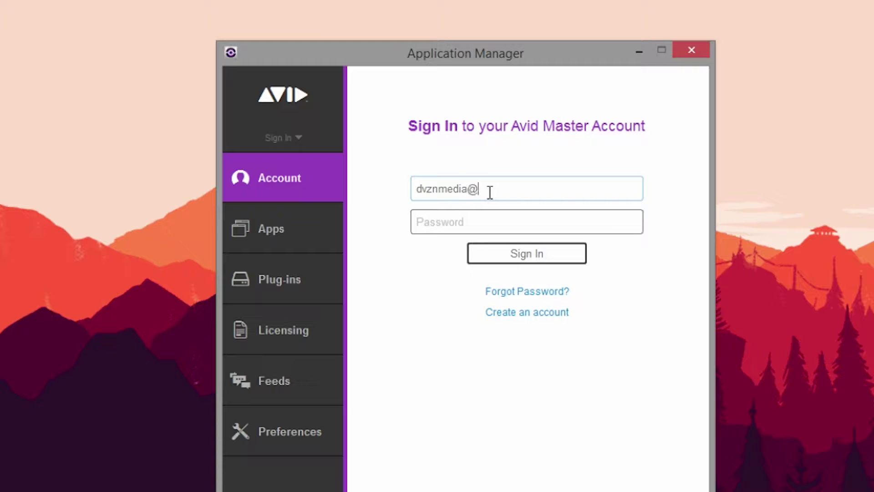
- Enter the account e-mail address and move on to the Password field
{"action": "key", "text": "Tab"}
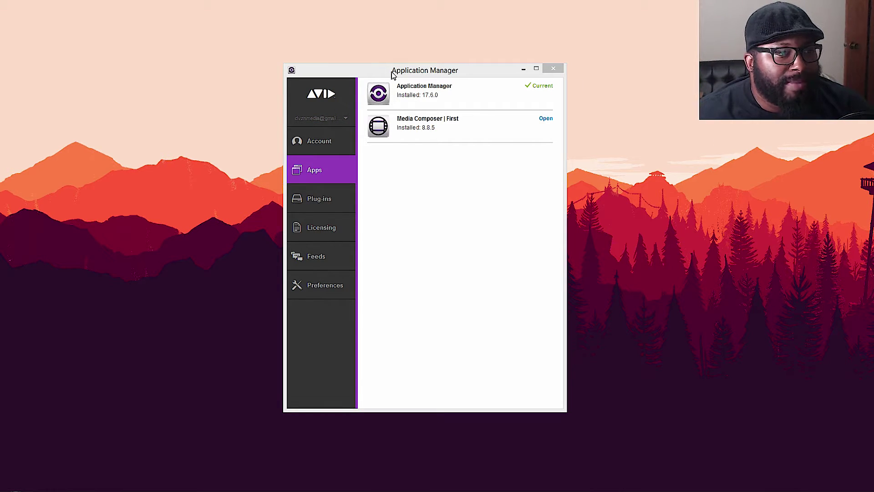
- Review the Account, Apps, Plug-ins, Licensing and Feeds pages, then launch Media Composer | First
{"action": "left_click", "coordinate": [325, 147]}
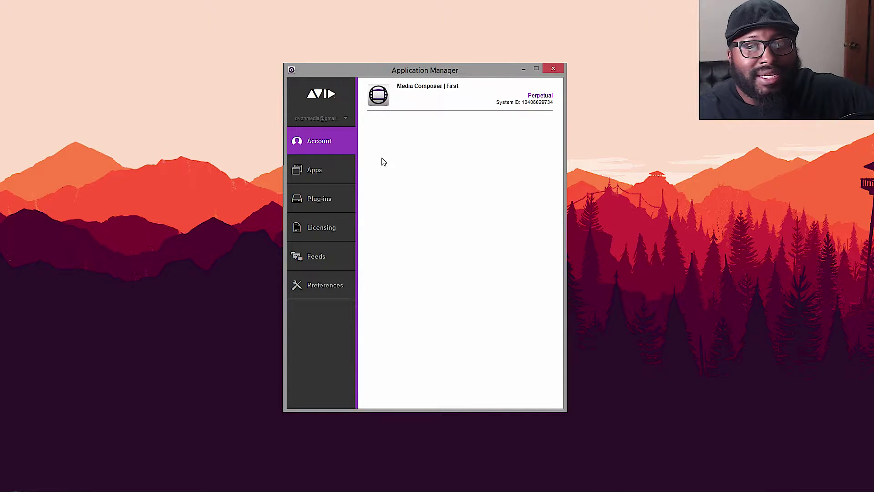
{"action": "left_click", "coordinate": [324, 172]}
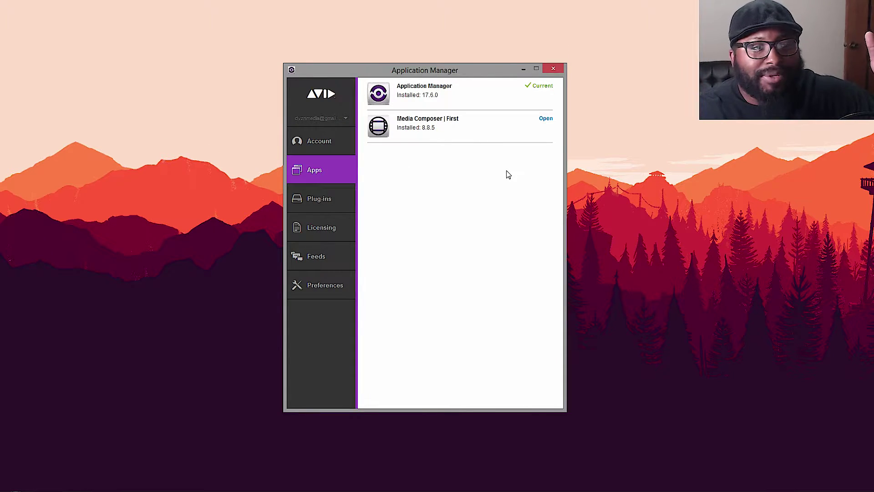
{"action": "left_click", "coordinate": [328, 203]}
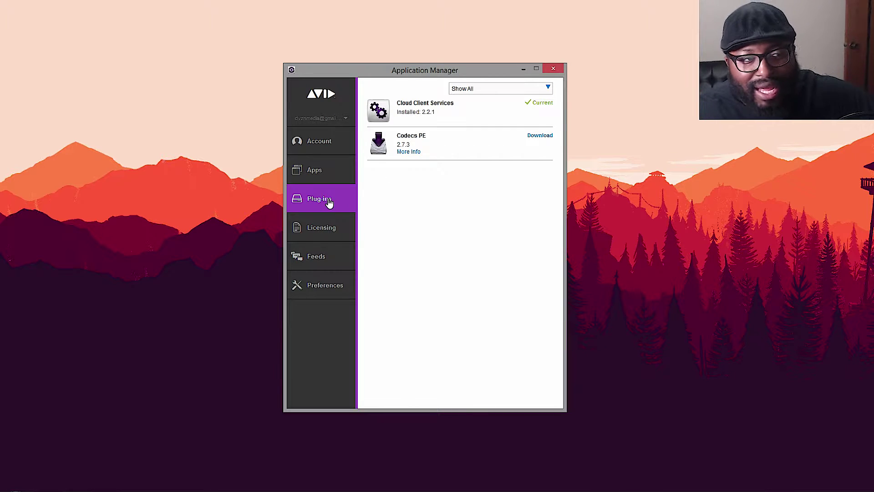
{"action": "left_click", "coordinate": [336, 230]}
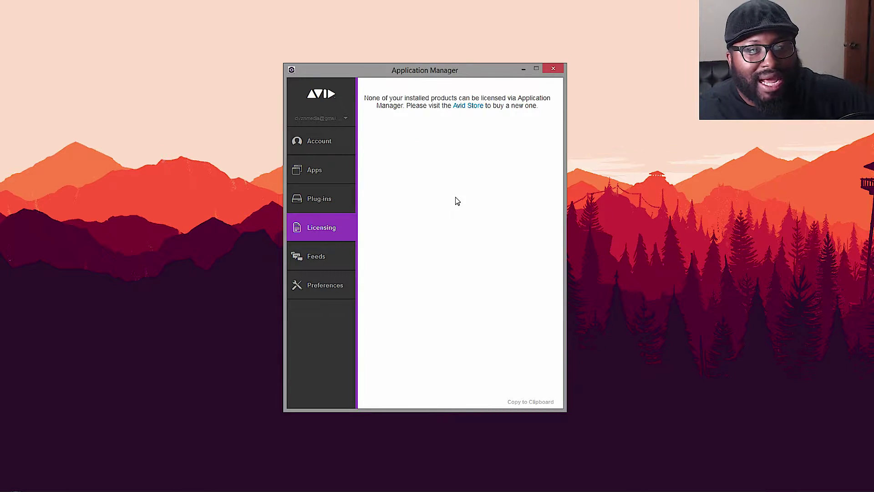
{"action": "left_click", "coordinate": [329, 266]}
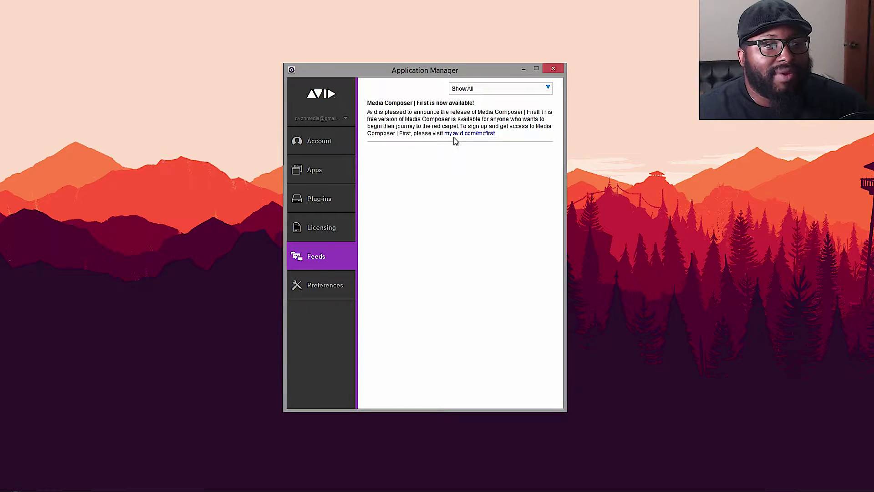
{"action": "left_click", "coordinate": [331, 179]}
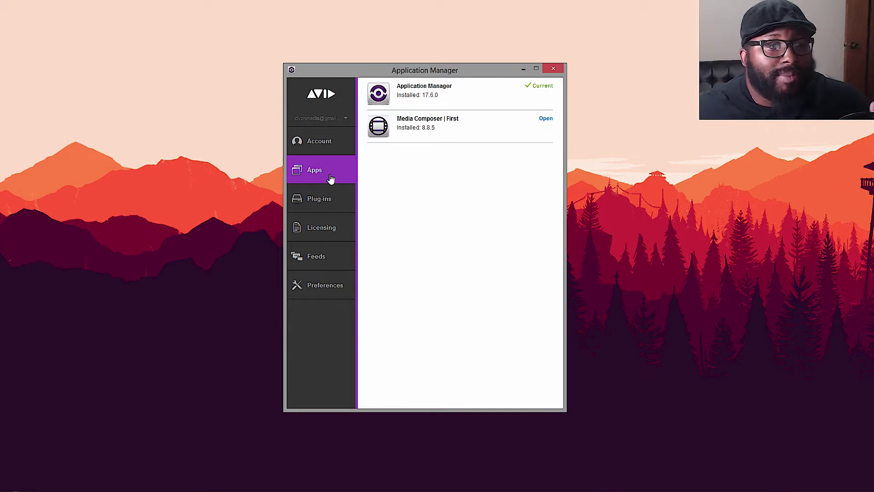
{"action": "left_click", "coordinate": [546, 119]}
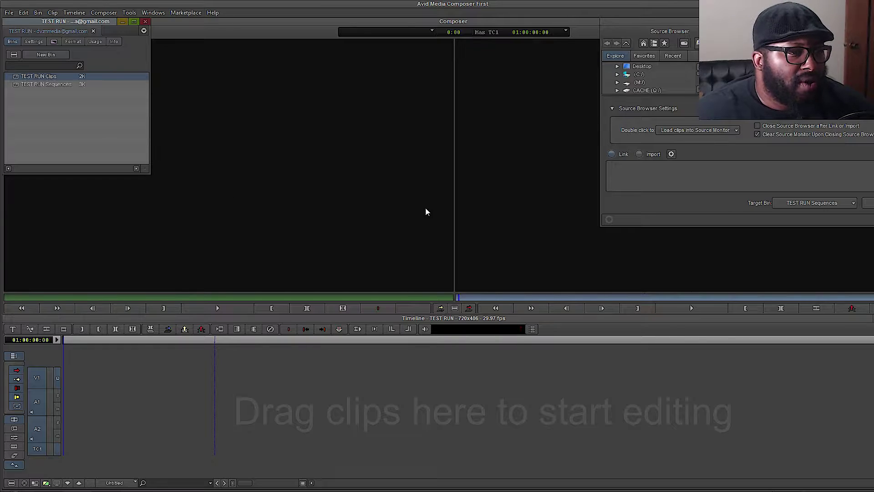
- Bring the Composer monitors forward and browse the File, Edit, Composer, Tools and Windows menus
{"action": "left_click", "coordinate": [389, 212]}
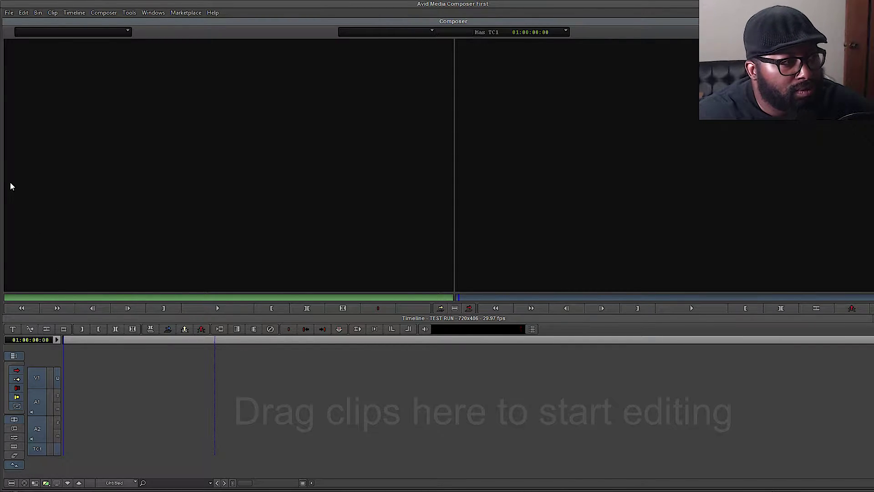
{"action": "left_click", "coordinate": [9, 12]}
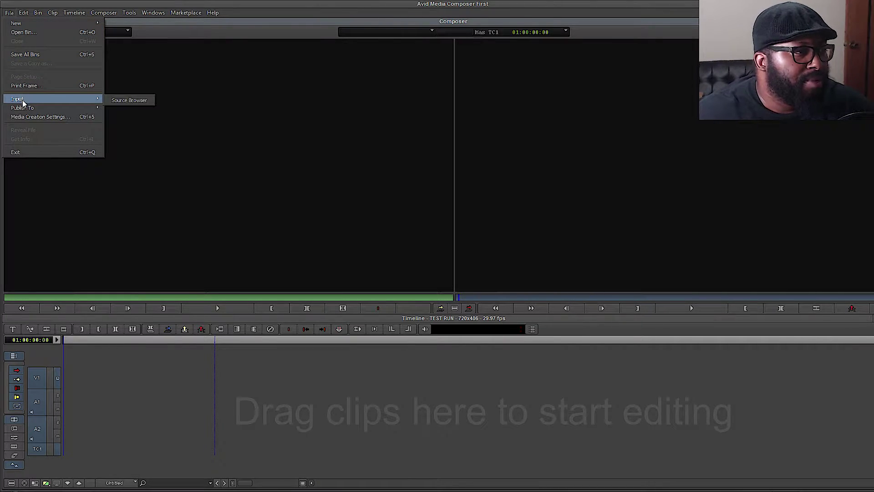
{"action": "mouse_move", "coordinate": [34, 110]}
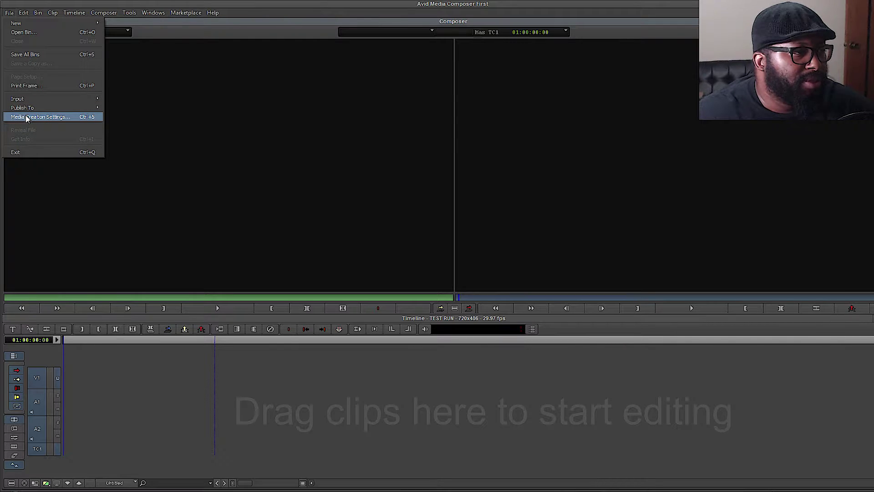
{"action": "mouse_move", "coordinate": [20, 15]}
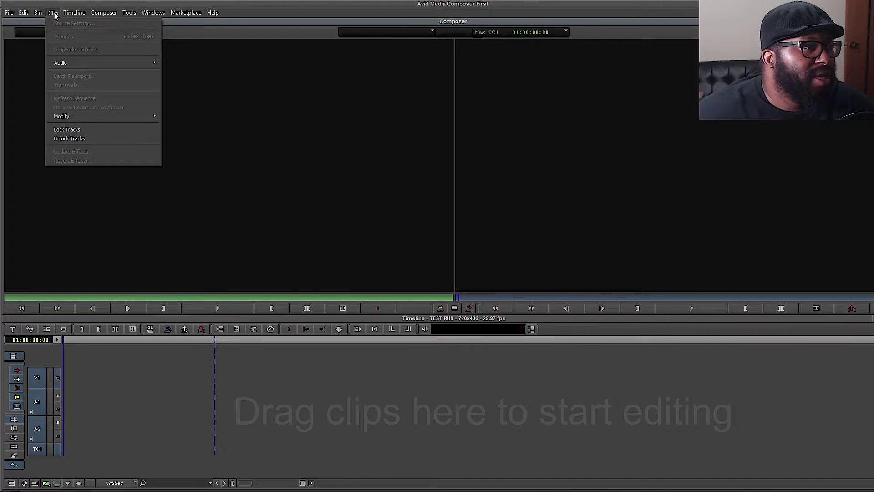
{"action": "mouse_move", "coordinate": [98, 16]}
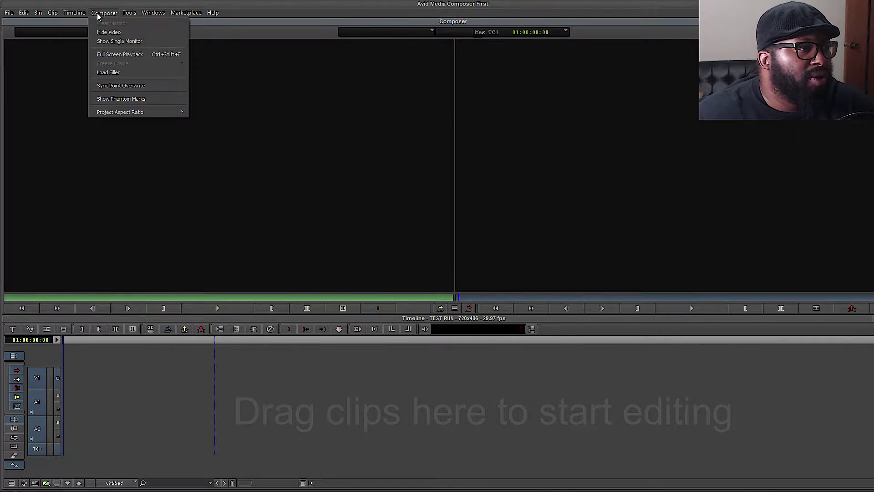
{"action": "mouse_move", "coordinate": [130, 15]}
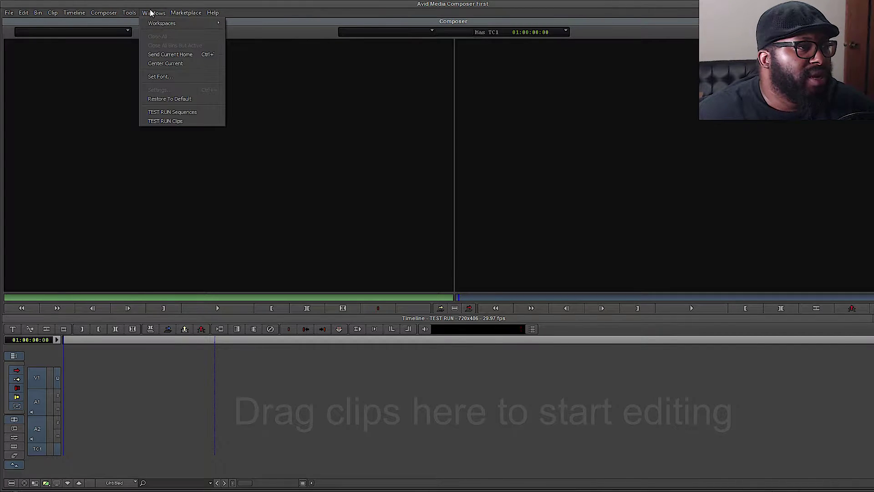
{"action": "mouse_move", "coordinate": [184, 15]}
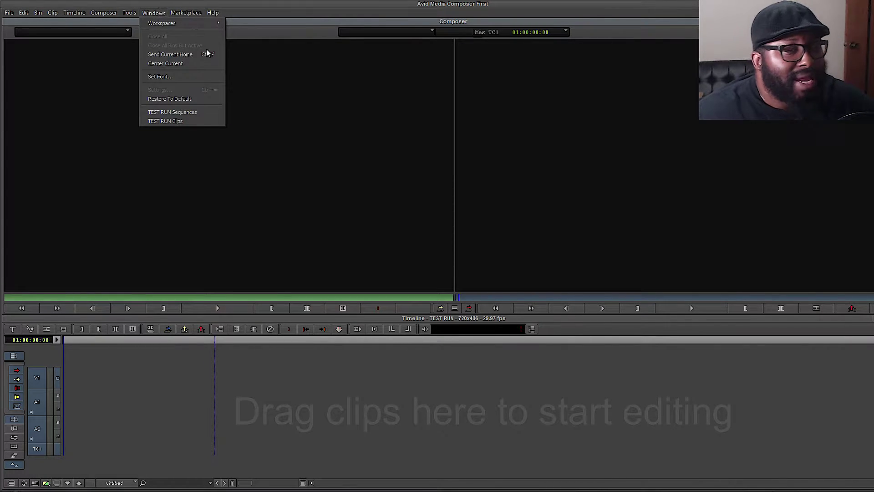
{"action": "left_click", "coordinate": [249, 5]}
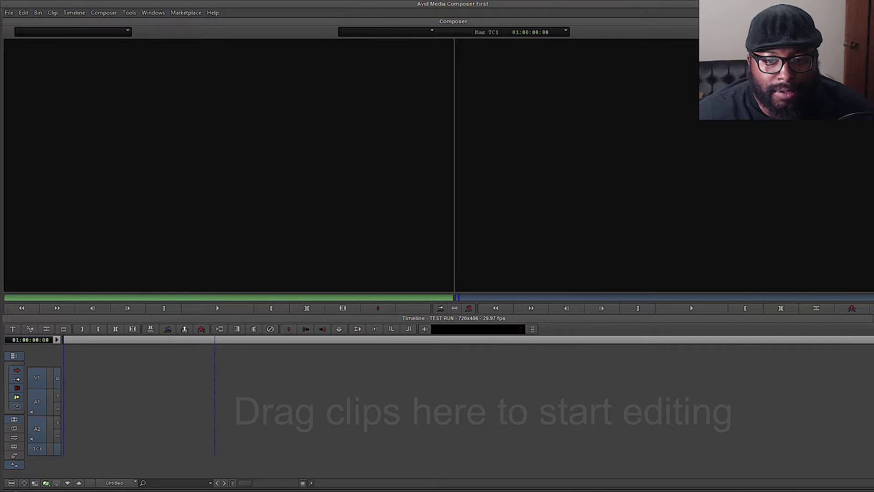
- Open the Source Browser via File > Input and enlarge it
{"action": "left_click", "coordinate": [9, 14]}
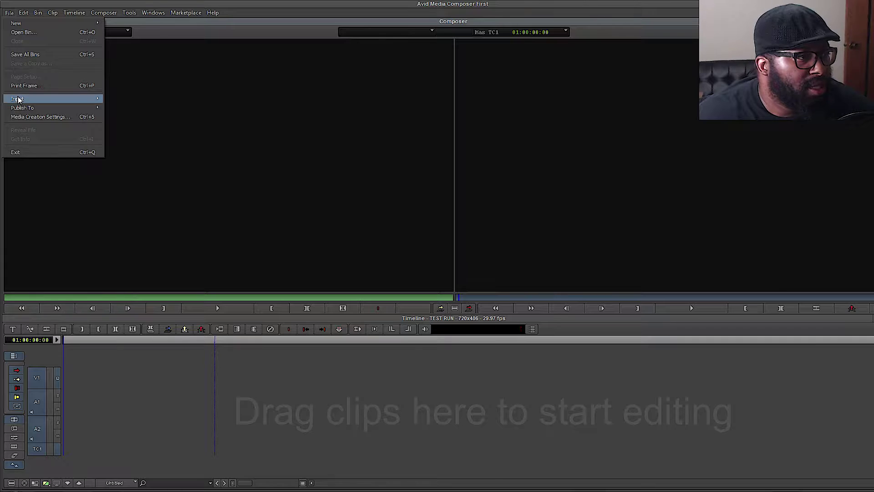
{"action": "mouse_move", "coordinate": [55, 99]}
{"action": "left_click", "coordinate": [126, 101]}
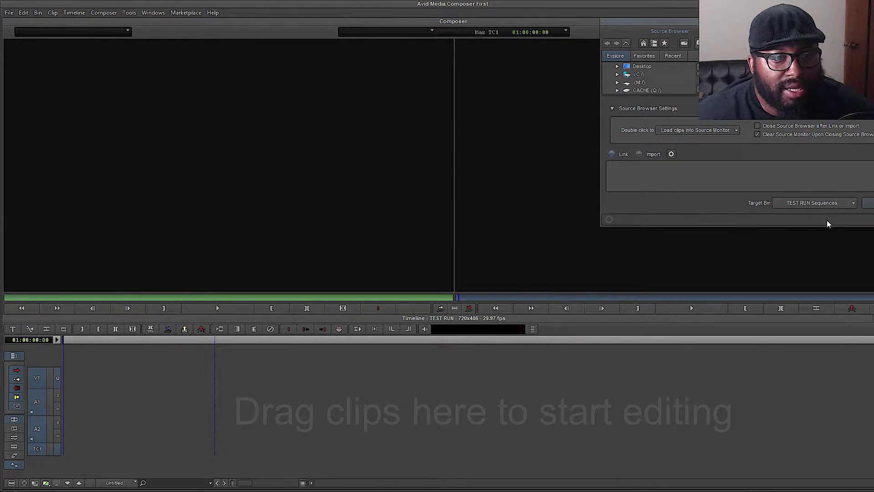
{"action": "left_click_drag", "start_coordinate": [789, 226], "coordinate": [787, 269]}
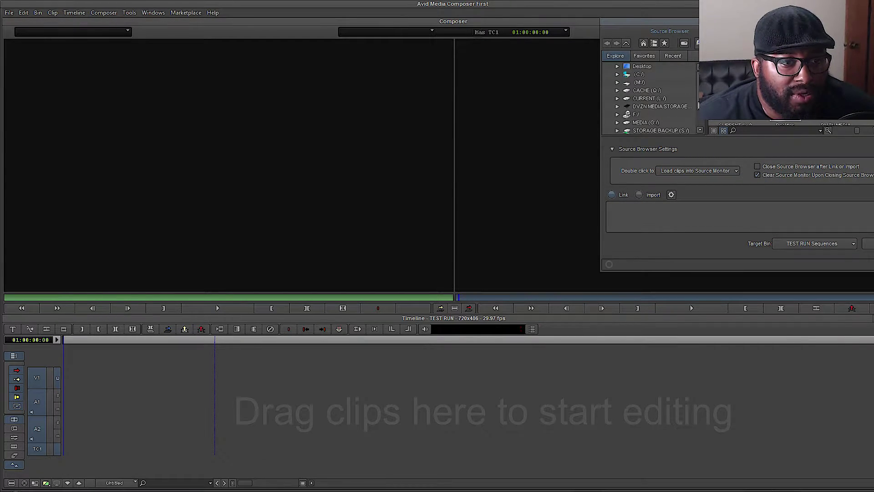
- Expand MEDIA (G:), open the Crew54 STARE backup folder and drag a clip onto the timeline
{"action": "scroll", "coordinate": [639, 106], "scroll_direction": "down", "scroll_amount": 1}
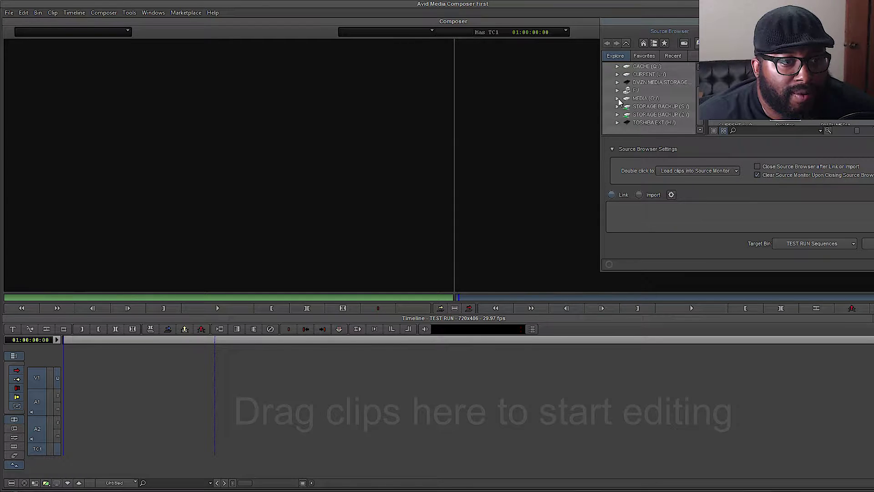
{"action": "left_click", "coordinate": [618, 99]}
{"action": "scroll", "coordinate": [632, 102], "scroll_direction": "down", "scroll_amount": 2}
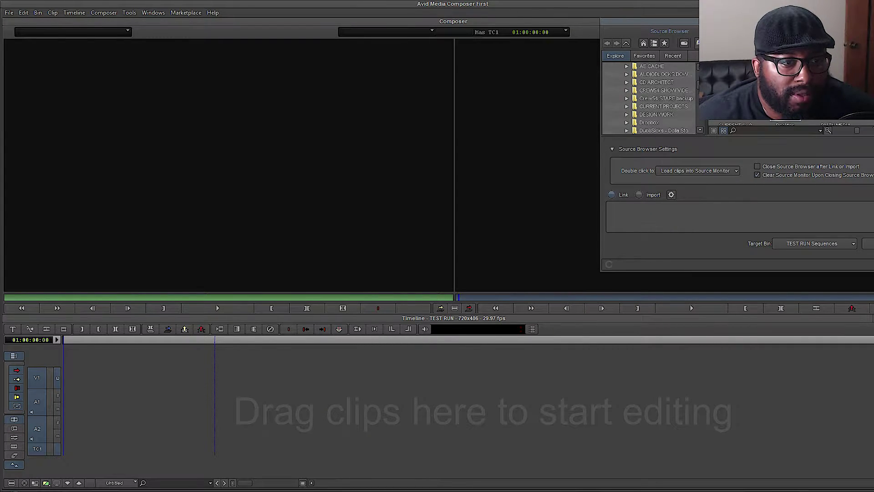
{"action": "left_click", "coordinate": [628, 99]}
{"action": "left_click_drag", "start_coordinate": [773, 82], "coordinate": [474, 391]}
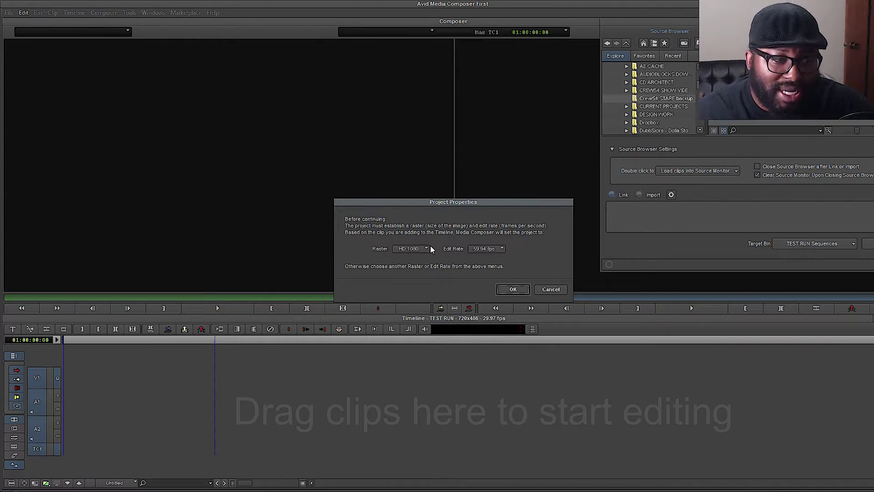
- Change the project edit rate to 23.976 fps, keeping the HD 1080 raster
{"action": "left_click", "coordinate": [497, 249]}
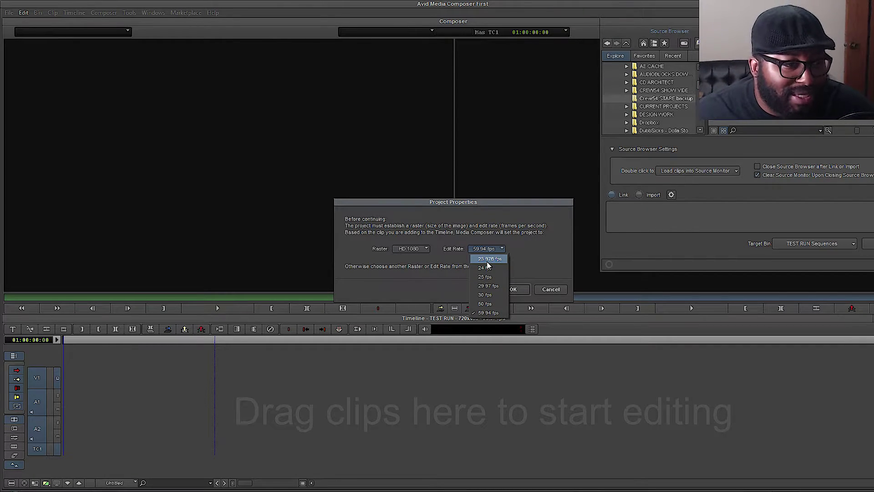
{"action": "left_click", "coordinate": [487, 263]}
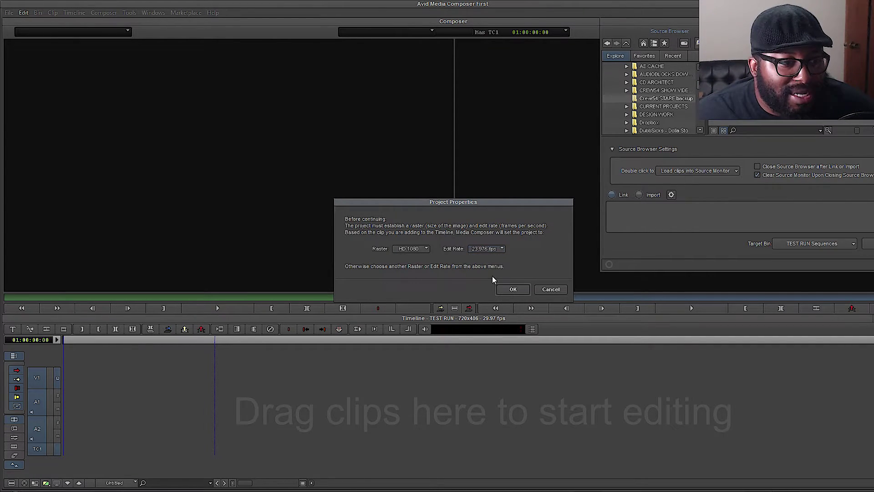
{"action": "left_click", "coordinate": [511, 289]}
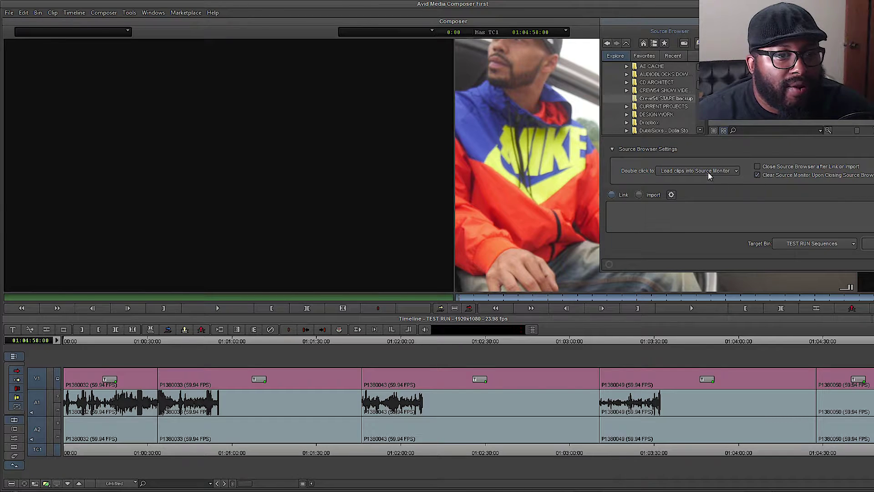
- Browse the Bin and Windows > Workspaces menus without choosing anything
{"action": "left_click", "coordinate": [39, 13]}
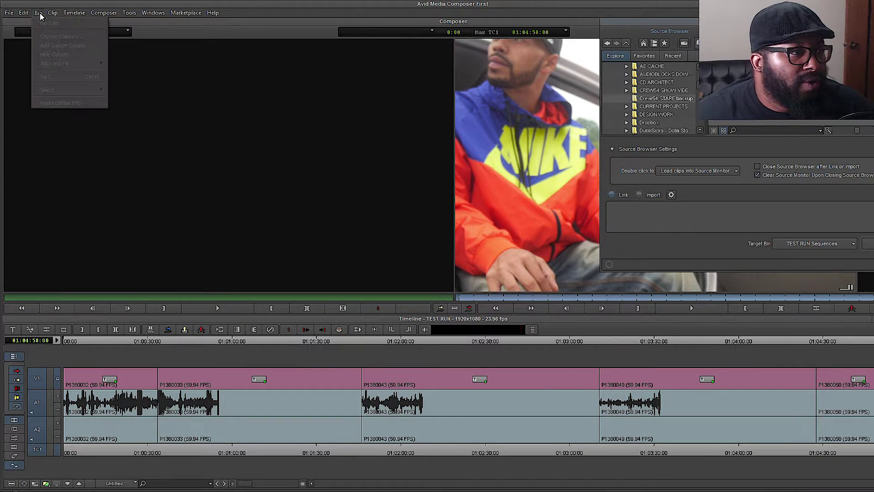
{"action": "left_click", "coordinate": [39, 13]}
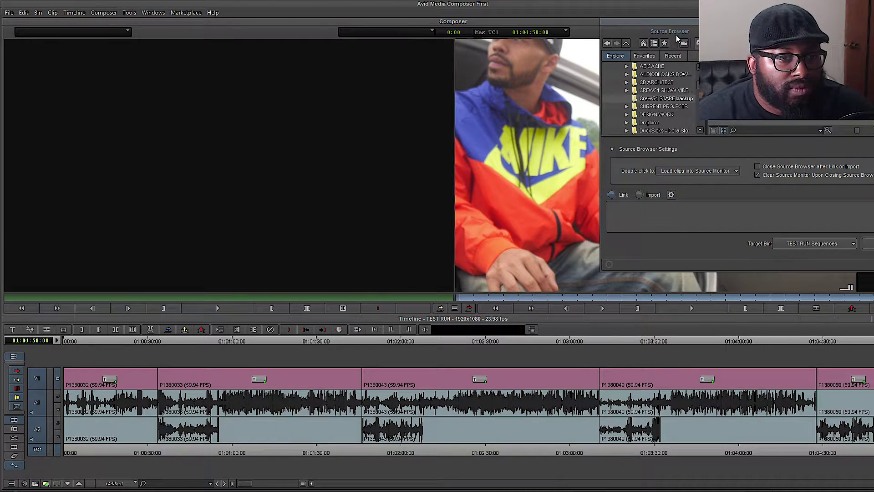
{"action": "left_click", "coordinate": [34, 13]}
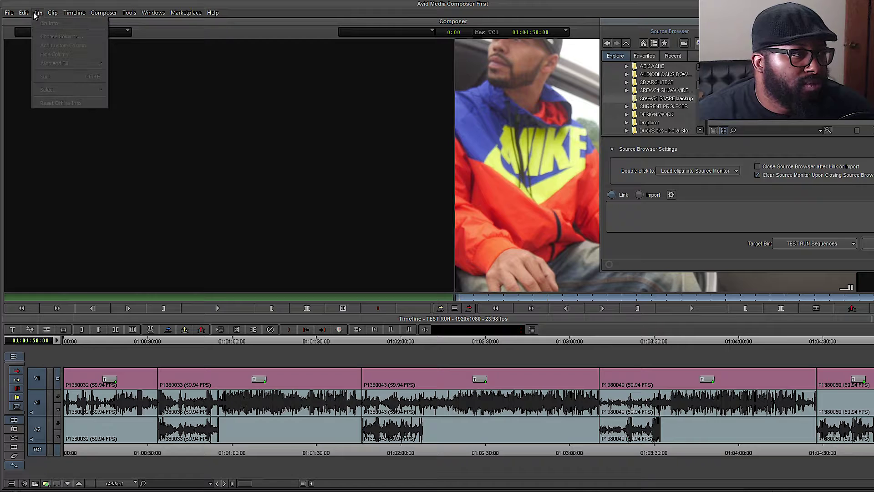
{"action": "left_click", "coordinate": [155, 14]}
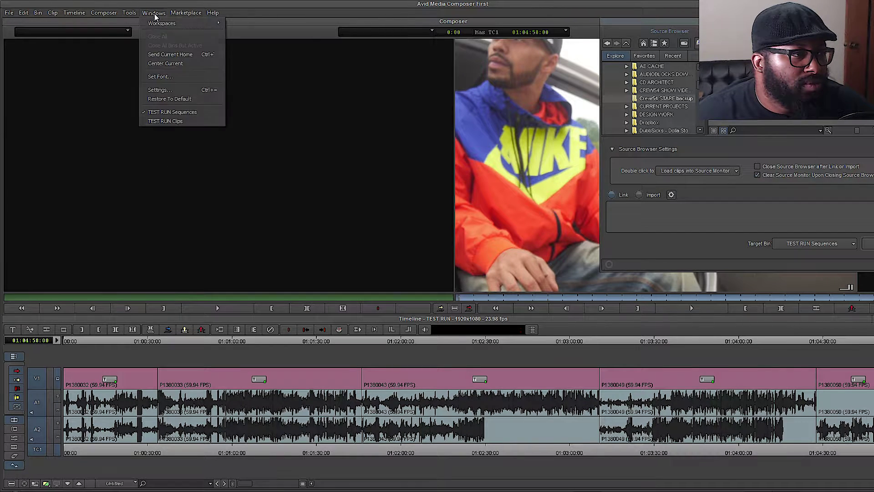
{"action": "mouse_move", "coordinate": [152, 25]}
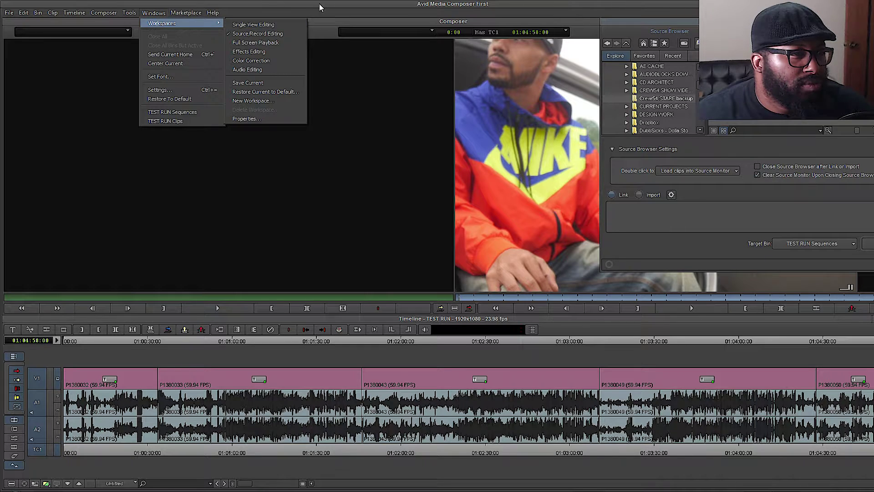
{"action": "left_click", "coordinate": [278, 12]}
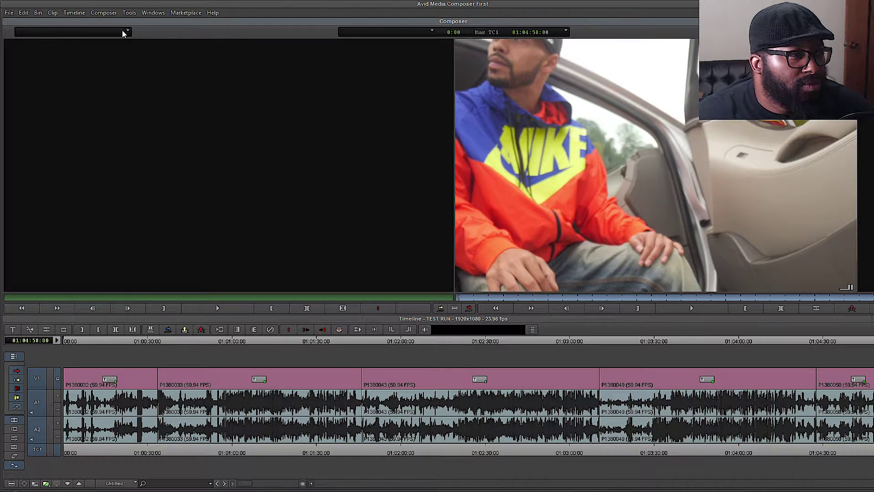
- Close the Source Browser panel and select the first timeline clip, P1380032
{"action": "left_click", "coordinate": [122, 31]}
{"action": "left_click", "coordinate": [162, 37]}
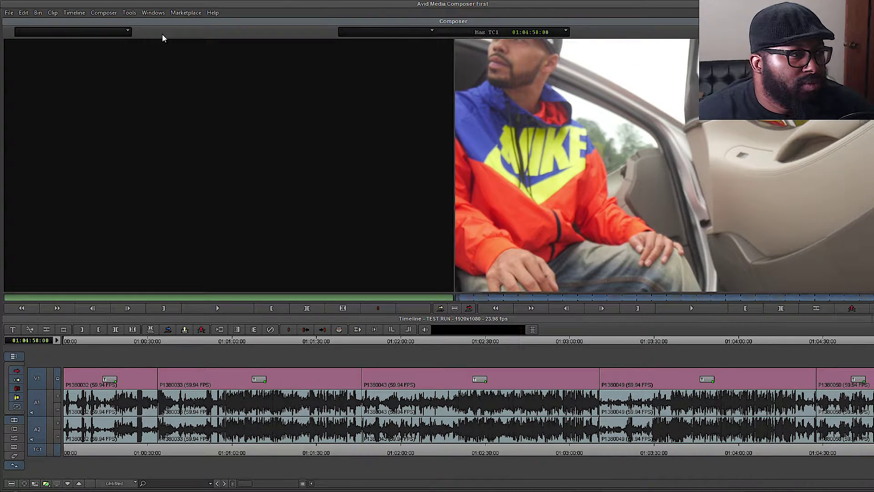
{"action": "left_click", "coordinate": [38, 14]}
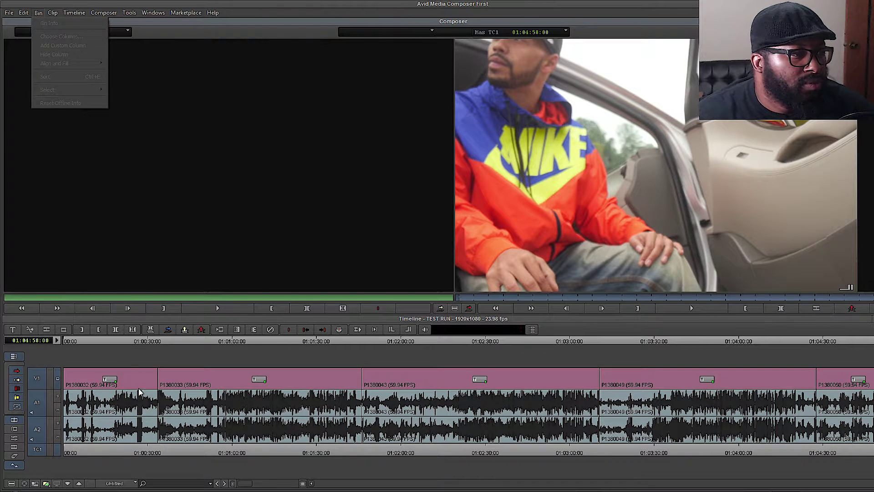
{"action": "left_click", "coordinate": [122, 394]}
{"action": "left_click", "coordinate": [38, 12]}
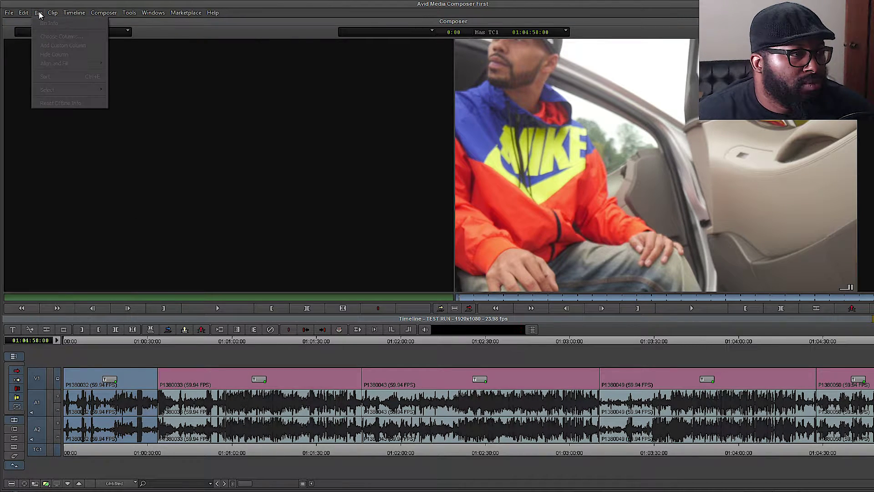
{"action": "left_click", "coordinate": [18, 13]}
- Cancel File > Open Bin, then create a new bin named TEST RUN Bin
{"action": "left_click", "coordinate": [8, 13]}
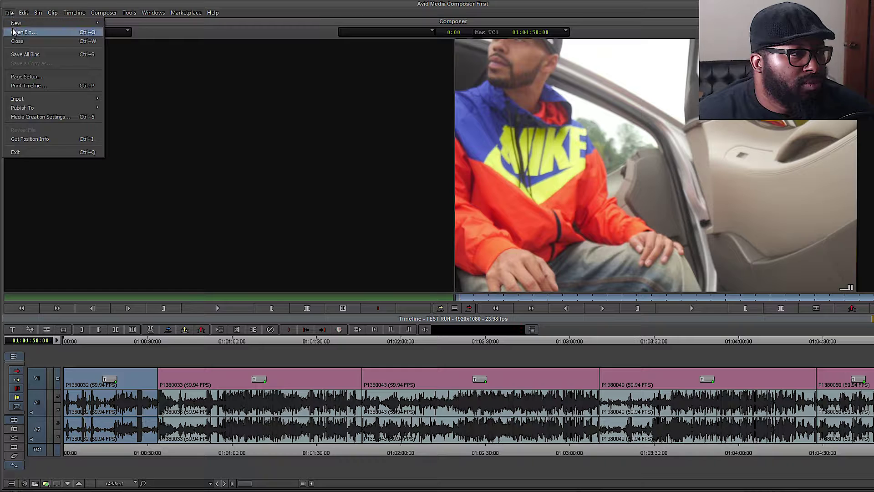
{"action": "left_click", "coordinate": [20, 32]}
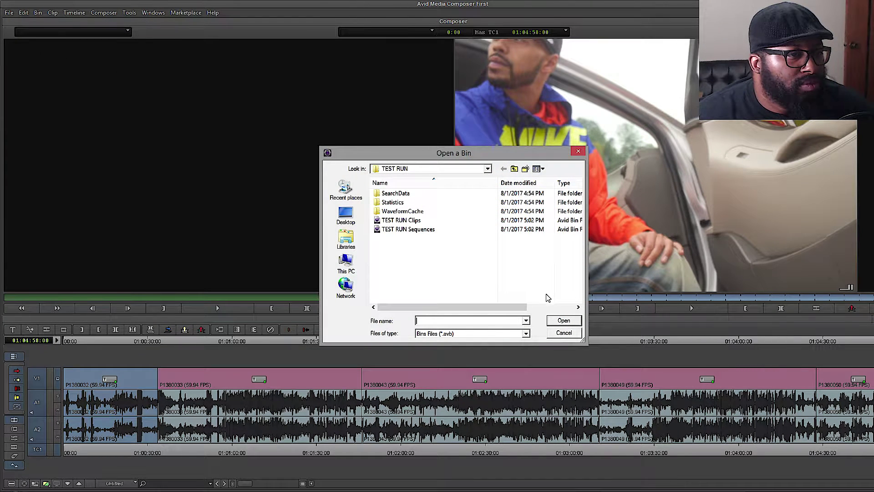
{"action": "left_click", "coordinate": [563, 333]}
{"action": "left_click", "coordinate": [8, 13]}
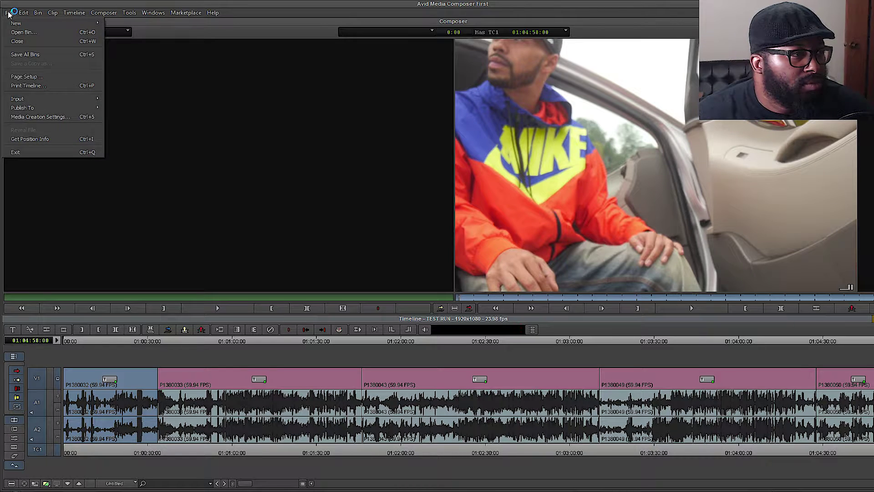
{"action": "mouse_move", "coordinate": [14, 22]}
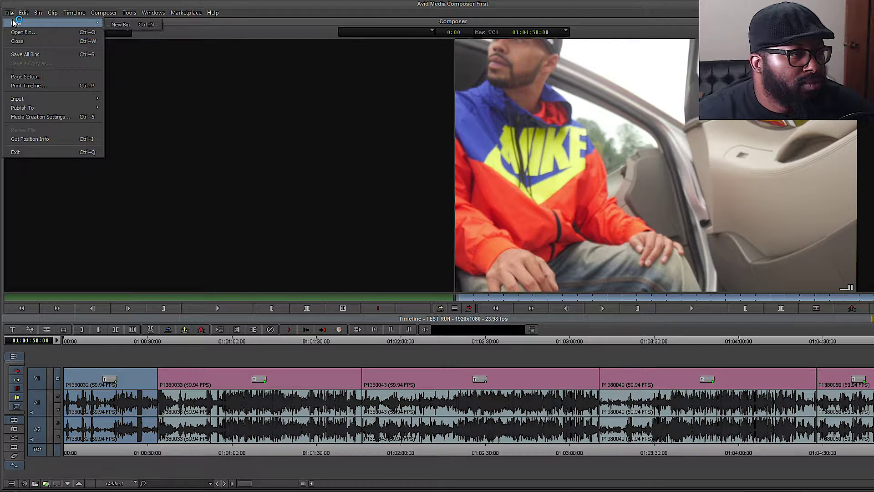
{"action": "left_click", "coordinate": [127, 25]}
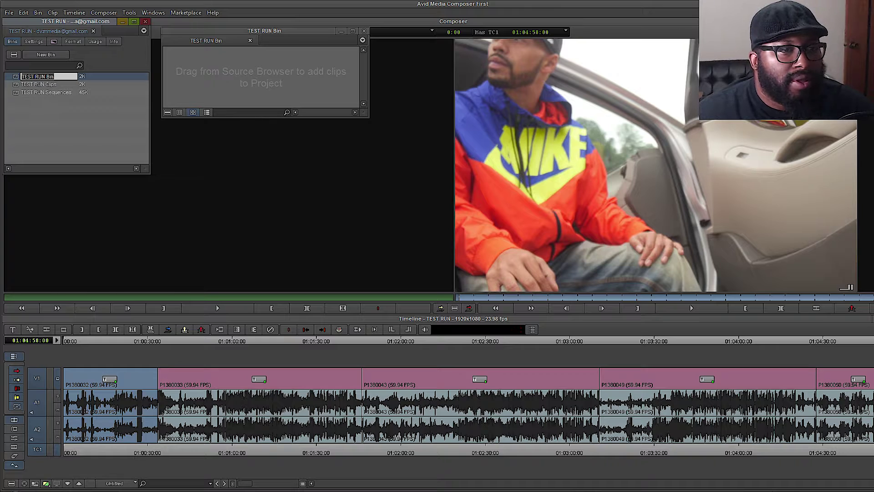
- Look through the Windows menu options without choosing anything
{"action": "left_click", "coordinate": [155, 13]}
{"action": "left_click", "coordinate": [155, 14]}
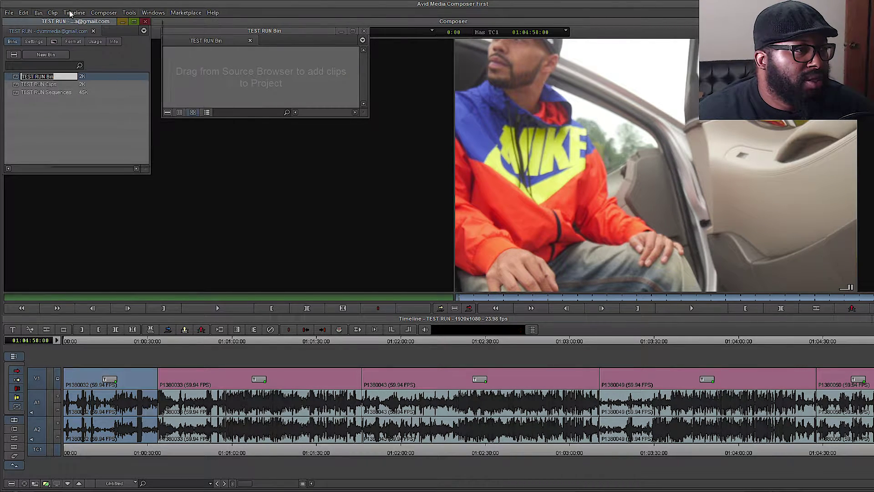
{"action": "left_click", "coordinate": [166, 15]}
{"action": "left_click", "coordinate": [165, 15]}
{"action": "left_click", "coordinate": [149, 14]}
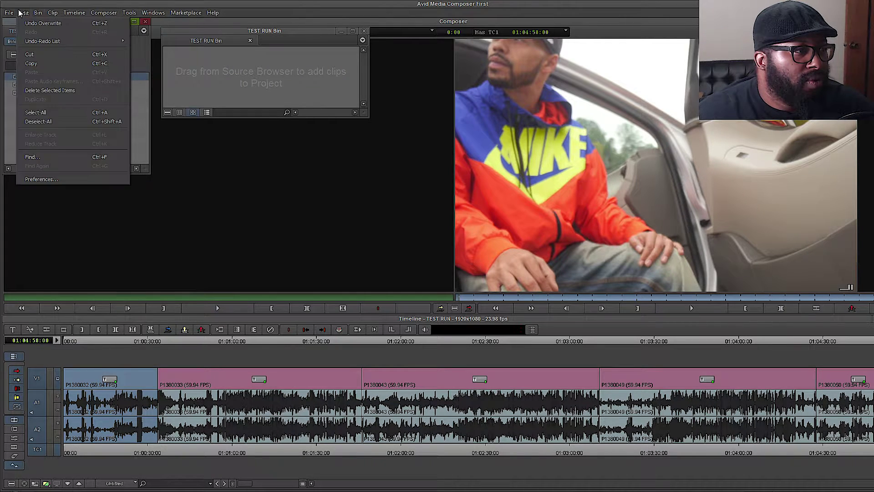
- Drag clips P1380050 through P1380032 into TEST RUN Bin, enlarge the bin, and minimize the Source Browser
{"action": "mouse_move", "coordinate": [10, 13]}
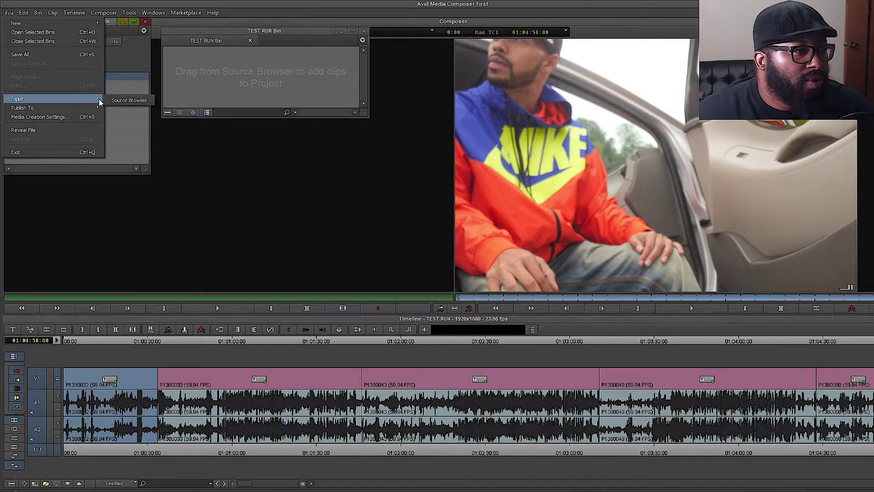
{"action": "left_click", "coordinate": [117, 100]}
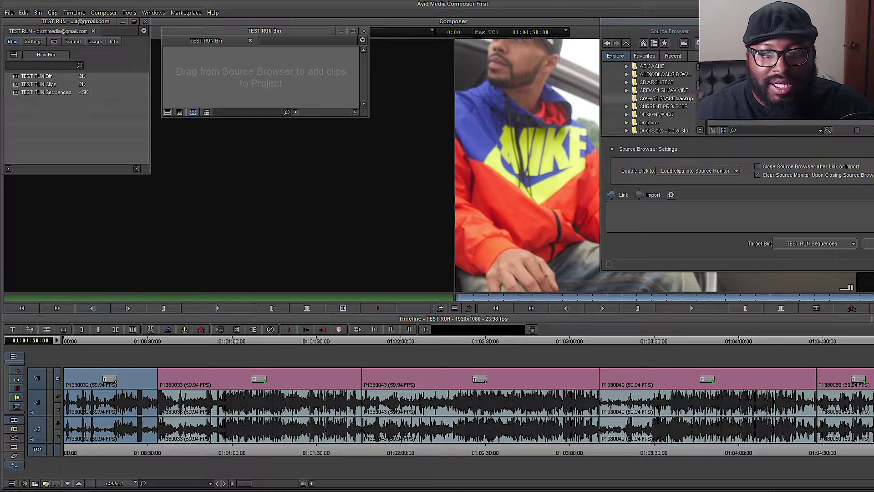
{"action": "left_click_drag", "start_coordinate": [643, 23], "coordinate": [370, 150]}
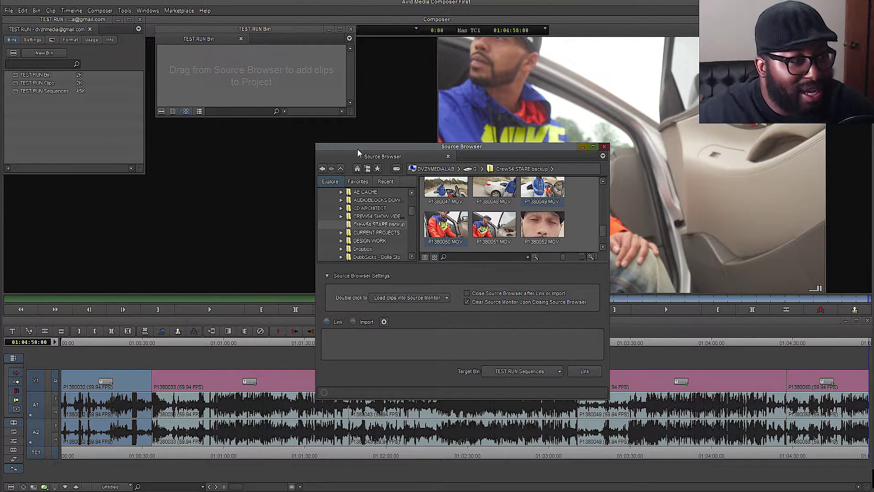
{"action": "left_click_drag", "start_coordinate": [437, 233], "coordinate": [233, 80]}
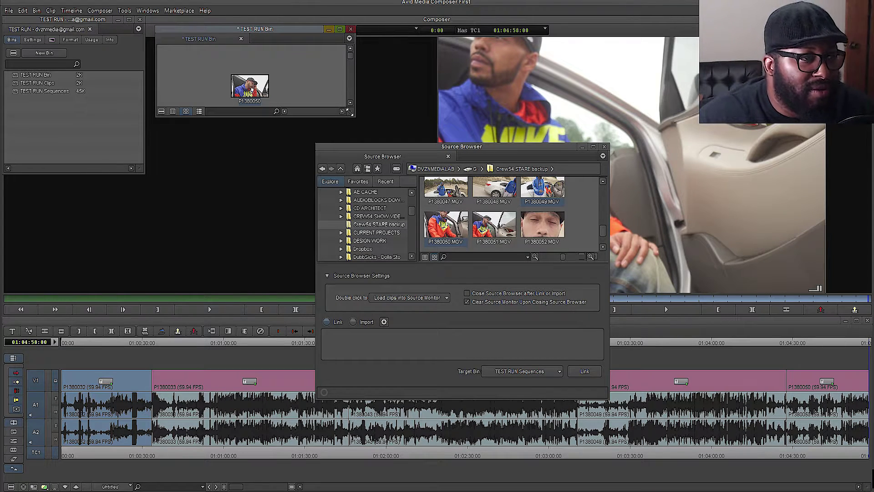
{"action": "left_click_drag", "start_coordinate": [353, 115], "coordinate": [366, 199]}
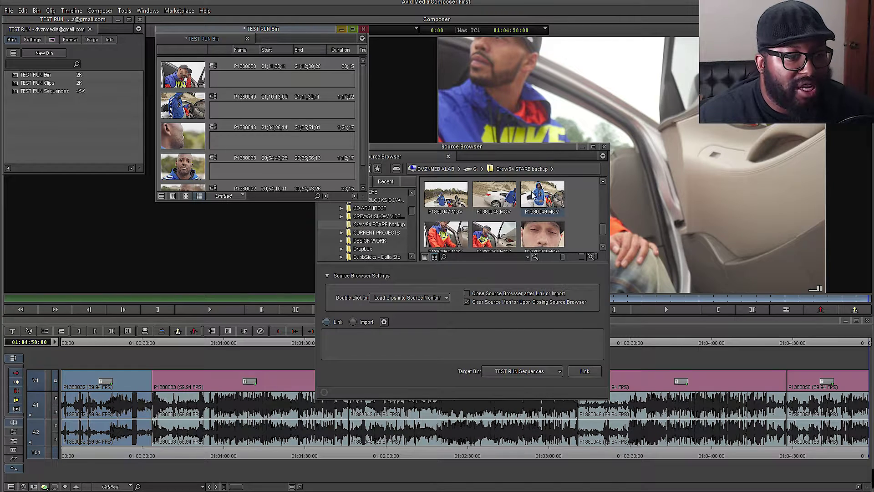
{"action": "left_click", "coordinate": [582, 147]}
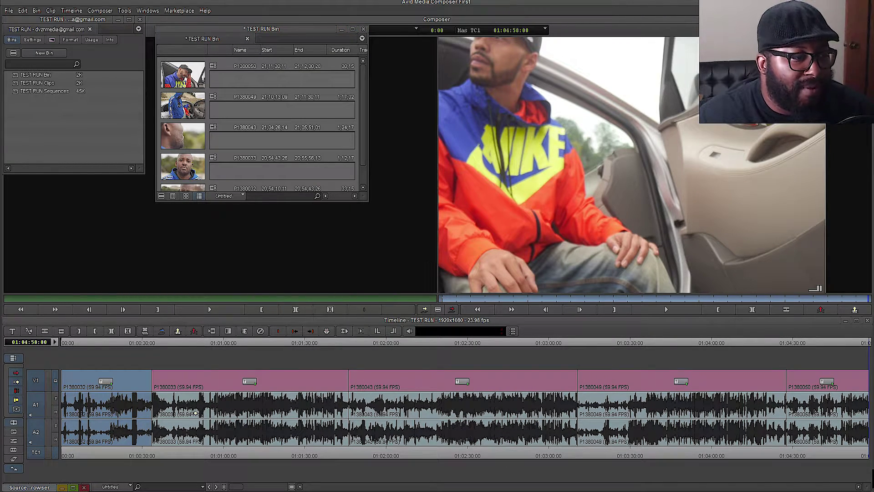
- Delete all tracks from the TEST RUN timeline, then reopen the Source Browser with Ctrl+I
{"action": "left_click", "coordinate": [209, 471]}
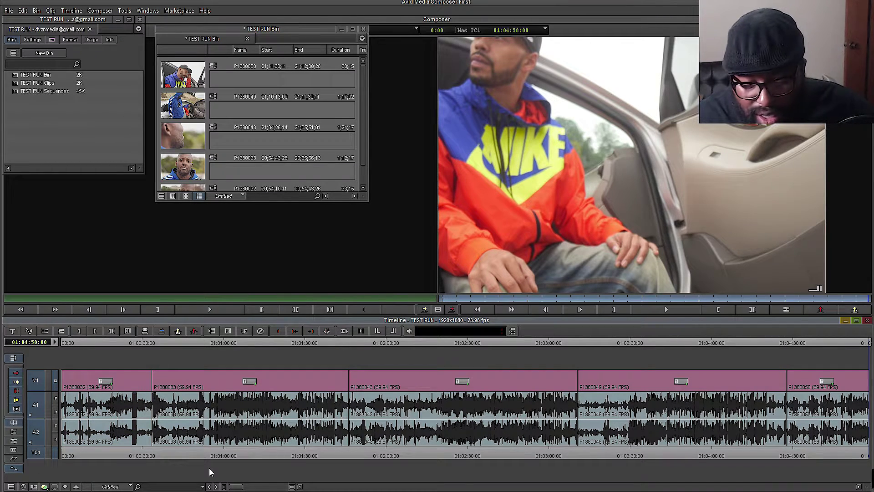
{"action": "key", "text": "Delete"}
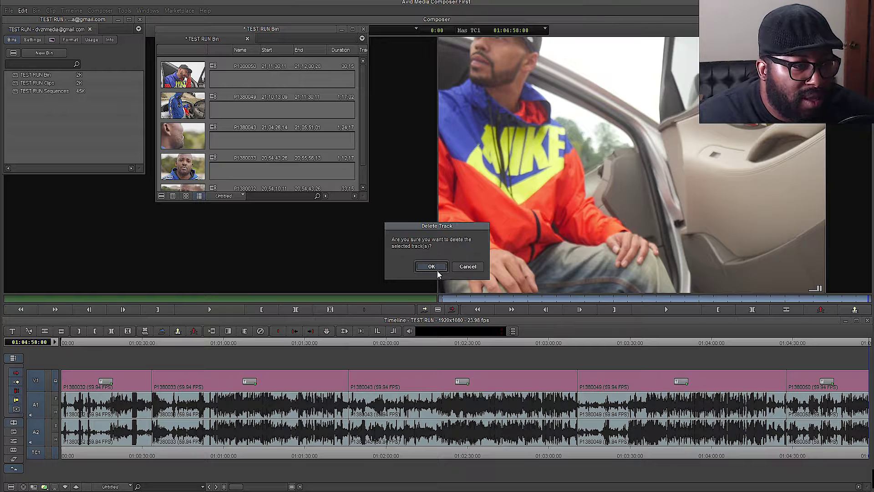
{"action": "left_click", "coordinate": [437, 270]}
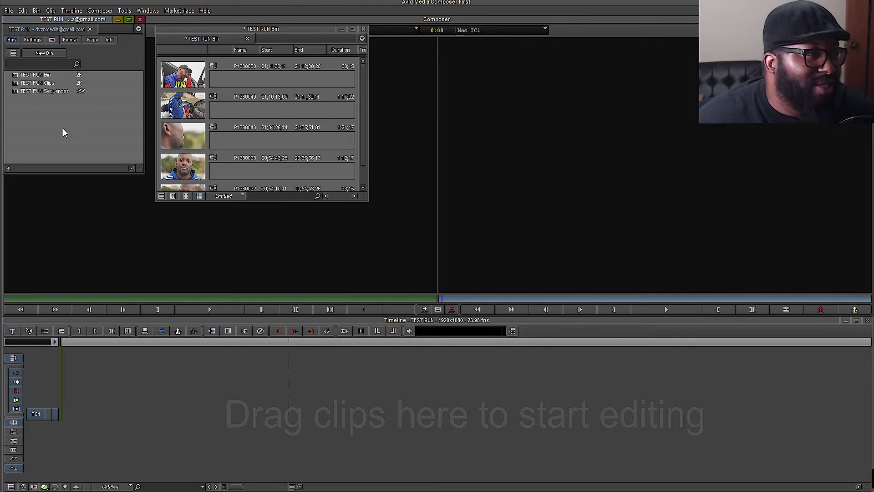
{"action": "key", "text": "ctrl+i"}
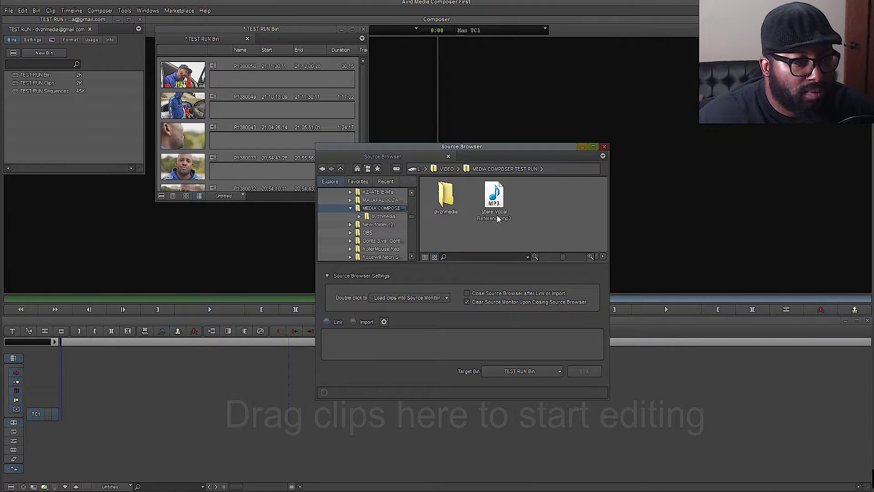
- Add Stare Vocal Reference.mp3 to the TEST RUN Bin, minimize the Source Browser, and select clip P1380050
{"action": "left_click", "coordinate": [494, 196]}
{"action": "left_click_drag", "start_coordinate": [249, 158], "coordinate": [249, 158]}
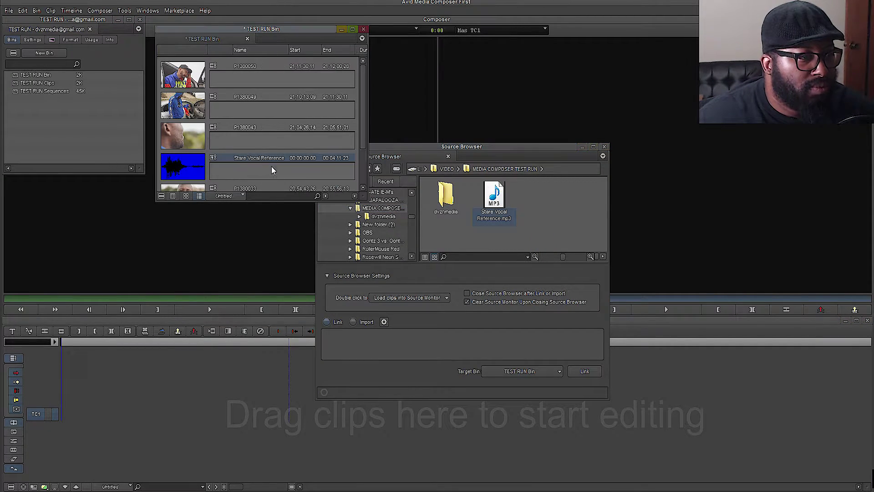
{"action": "left_click", "coordinate": [582, 147]}
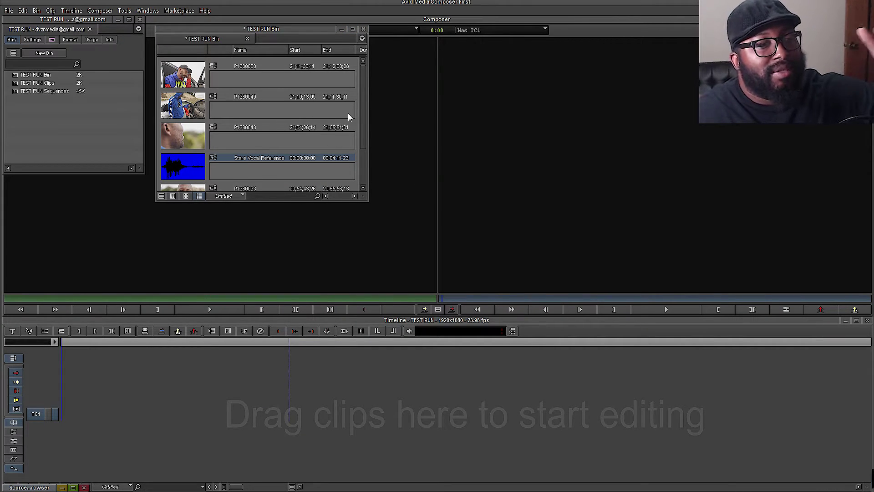
{"action": "left_click_drag", "start_coordinate": [362, 100], "coordinate": [358, 149]}
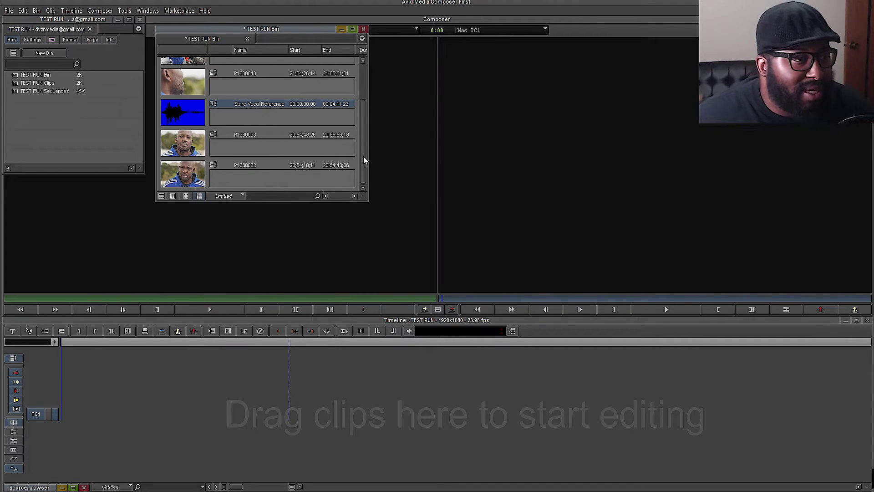
{"action": "left_click_drag", "start_coordinate": [363, 157], "coordinate": [367, 103]}
{"action": "left_click", "coordinate": [205, 81]}
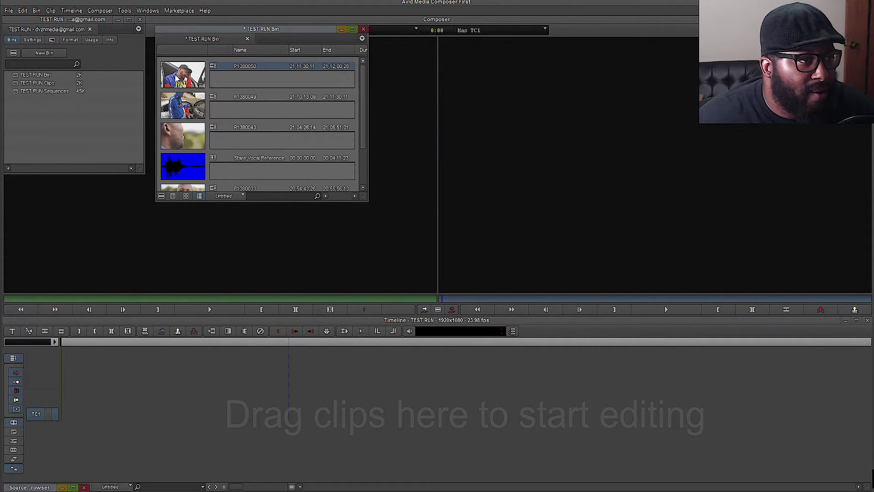
- Load clip P1380050 into the source monitor and deselect the V1 track
{"action": "double_click", "coordinate": [177, 78]}
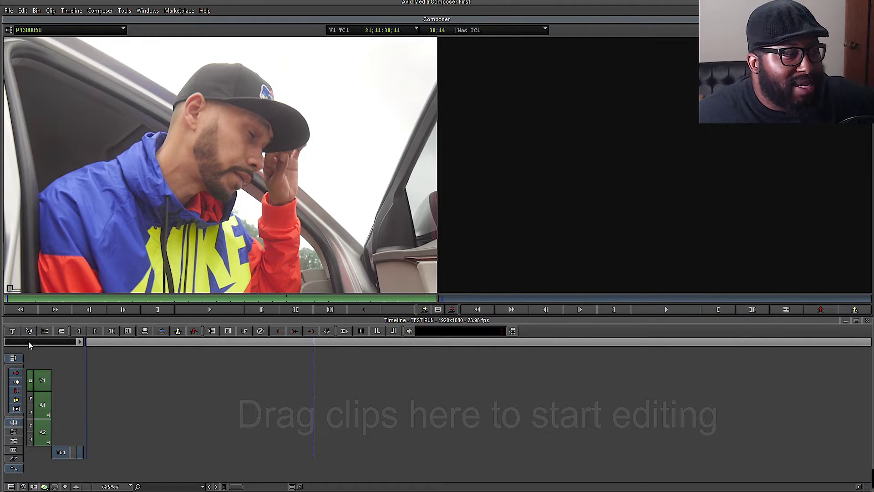
{"action": "left_click", "coordinate": [157, 390]}
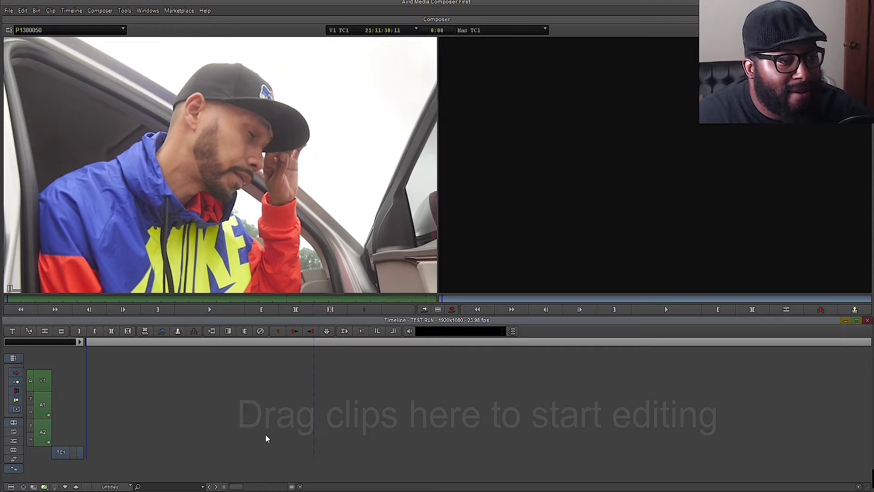
{"action": "left_click", "coordinate": [666, 311]}
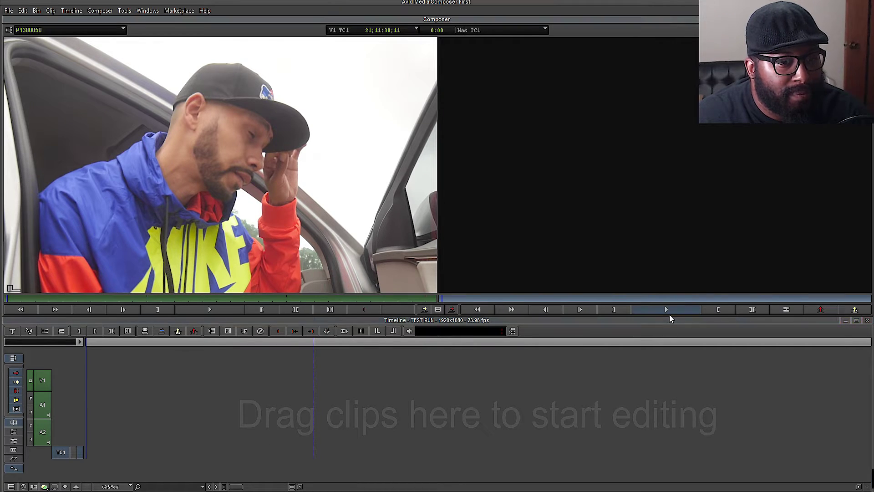
{"action": "left_click", "coordinate": [47, 380]}
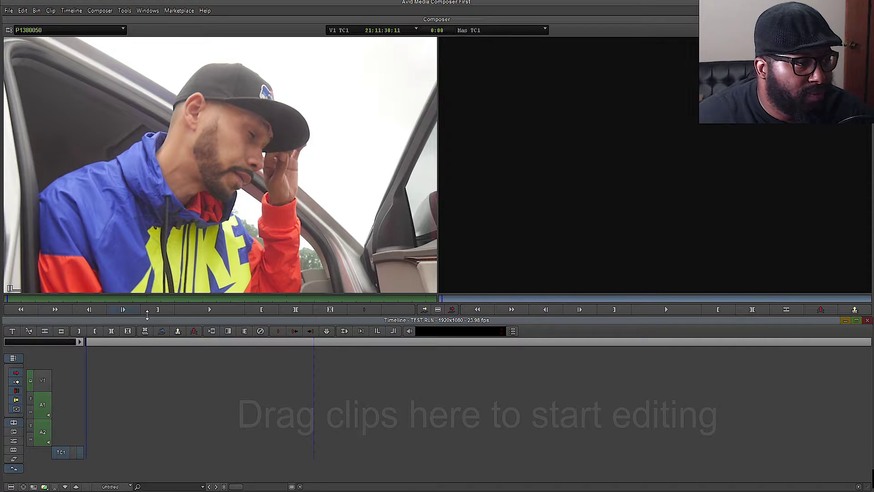
- Stop the P1380050 preview and switch to the Color Correction workspace
{"action": "left_click", "coordinate": [208, 309]}
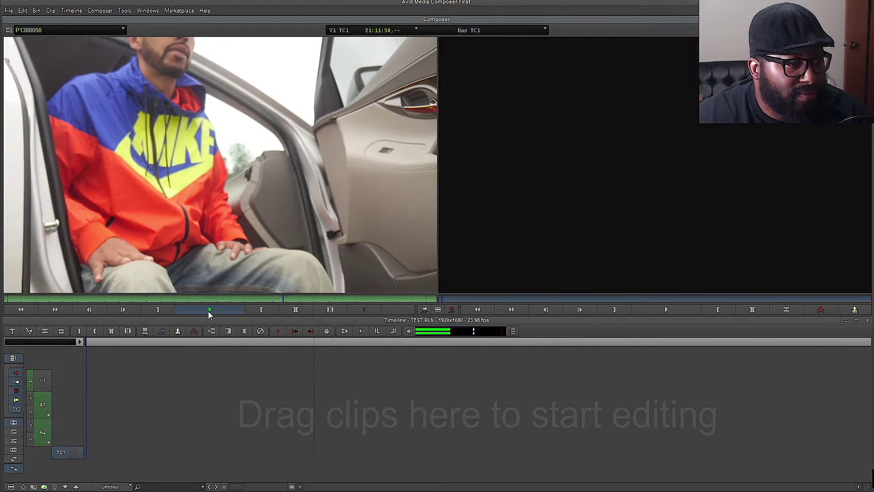
{"action": "left_click", "coordinate": [193, 313]}
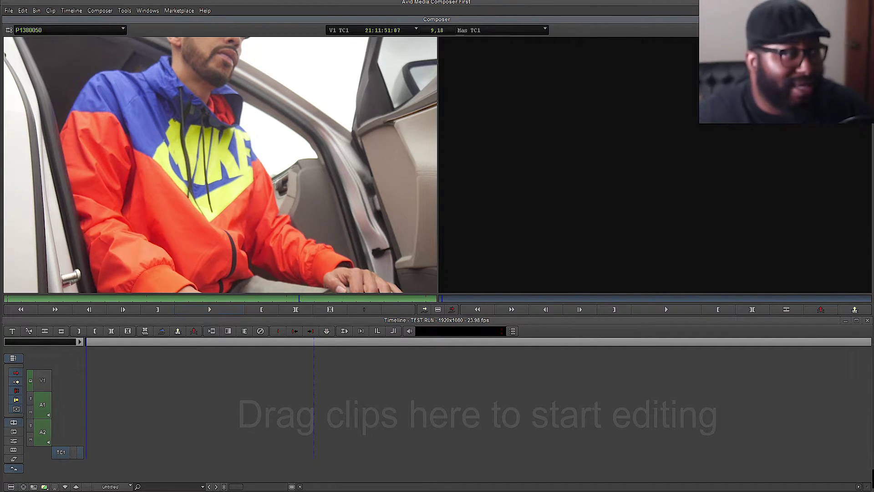
{"action": "left_click", "coordinate": [20, 445]}
{"action": "left_click", "coordinate": [15, 450]}
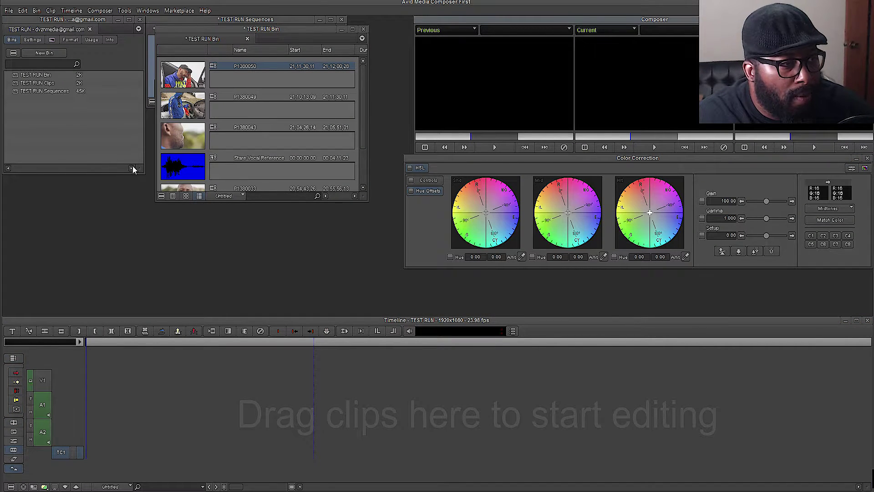
- Switch to the Source/Record Editing workspace from Windows > Workspaces
{"action": "left_click", "coordinate": [173, 14]}
{"action": "mouse_move", "coordinate": [148, 11]}
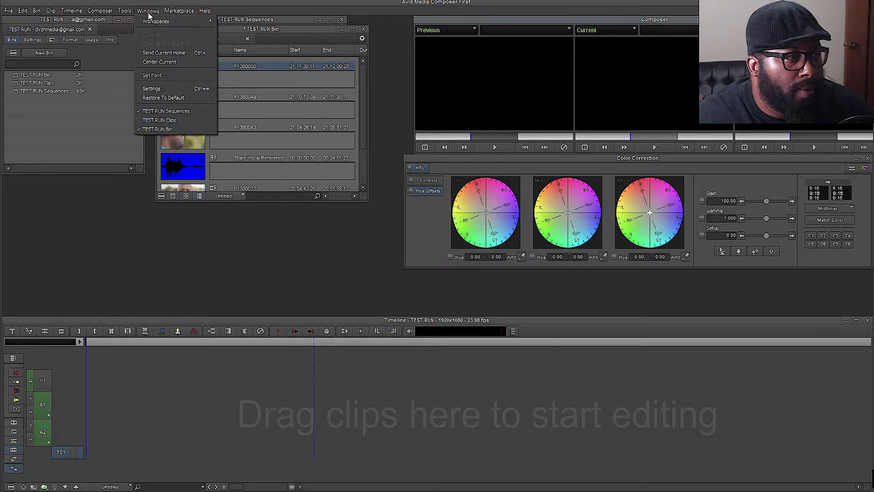
{"action": "mouse_move", "coordinate": [210, 22]}
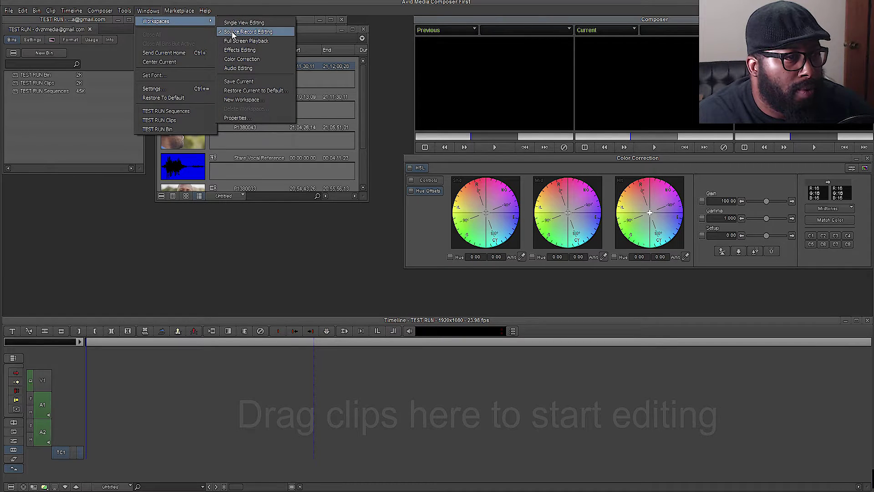
{"action": "left_click", "coordinate": [231, 31]}
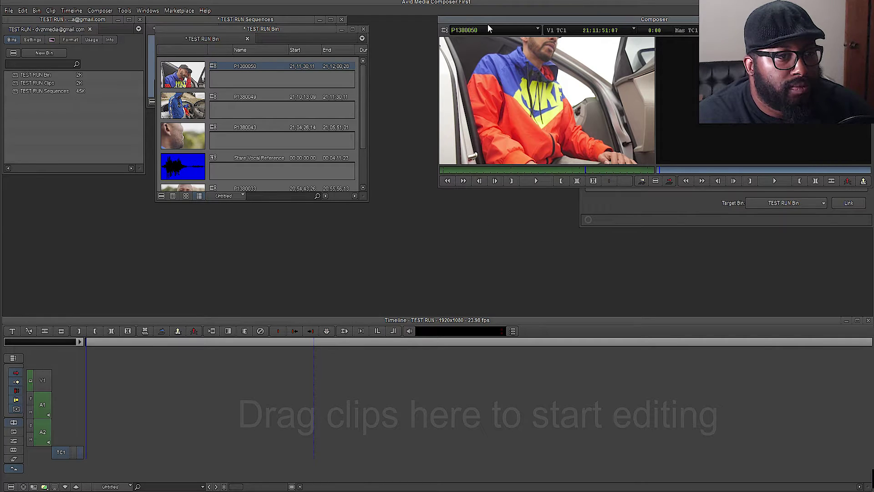
{"action": "left_click", "coordinate": [463, 69]}
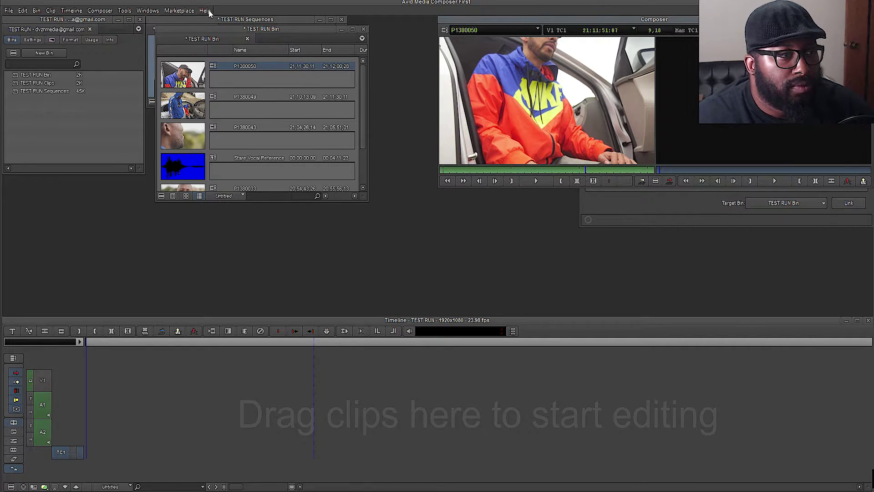
- Restore the current workspace to its default layout and confirm with OK
{"action": "left_click", "coordinate": [157, 11]}
{"action": "mouse_move", "coordinate": [162, 21]}
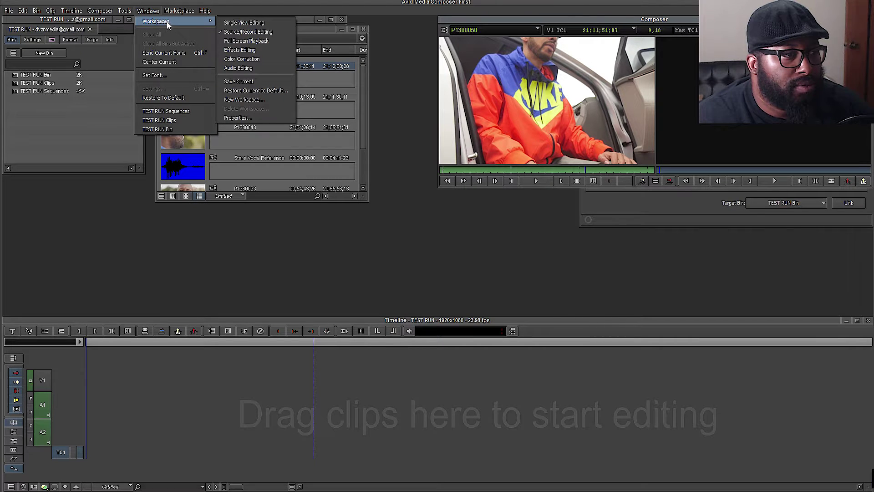
{"action": "left_click", "coordinate": [249, 90]}
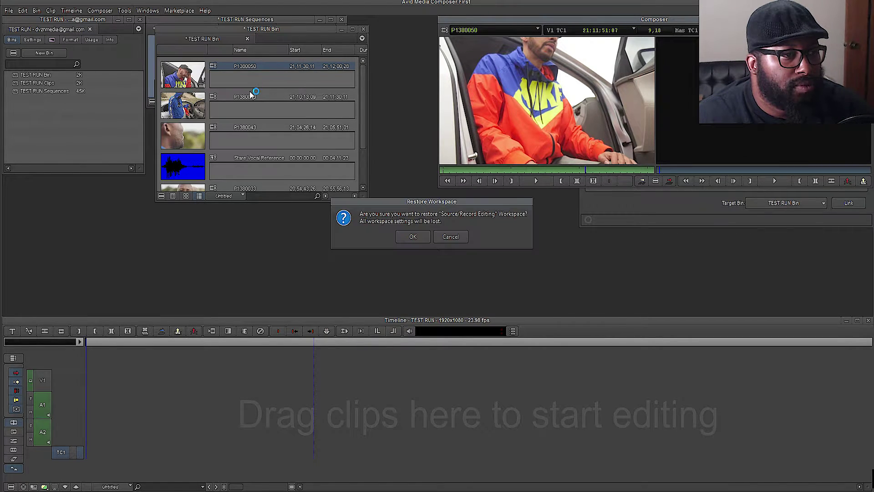
{"action": "left_click", "coordinate": [416, 237]}
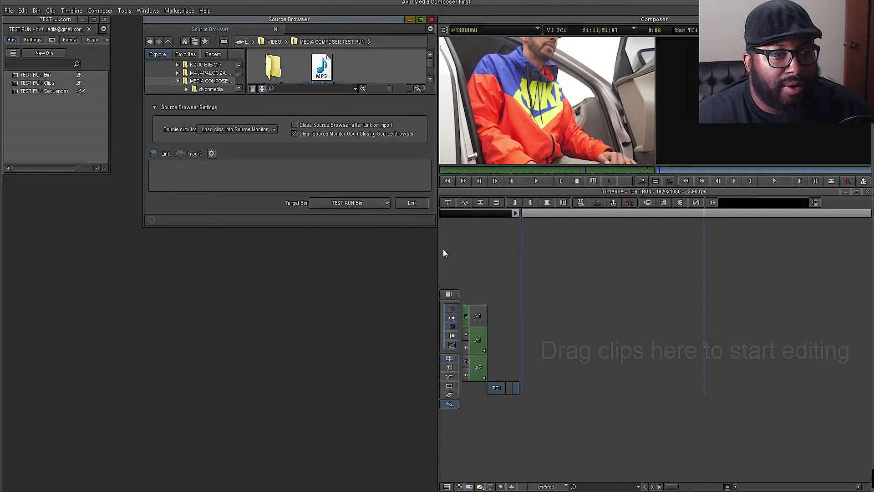
- Stretch the timeline to full screen width and float the Source Browser and TEST RUN Bin
{"action": "left_click_drag", "start_coordinate": [437, 257], "coordinate": [1, 252]}
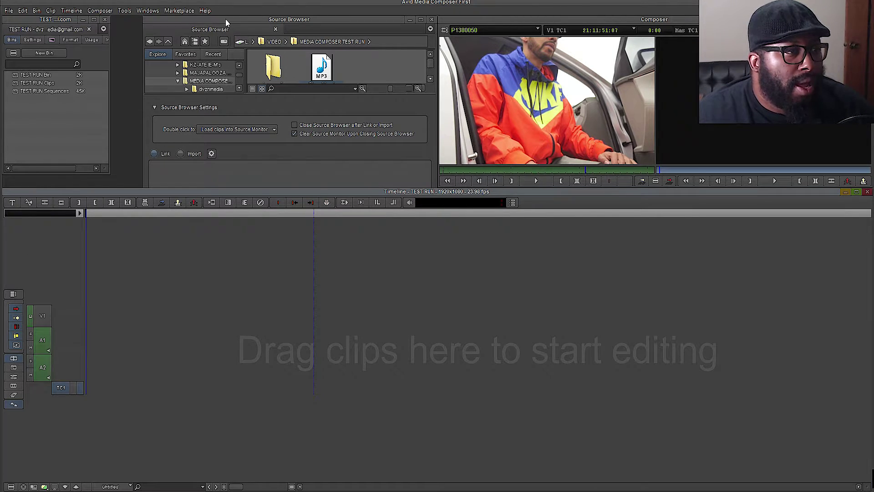
{"action": "left_click_drag", "start_coordinate": [226, 20], "coordinate": [398, 102]}
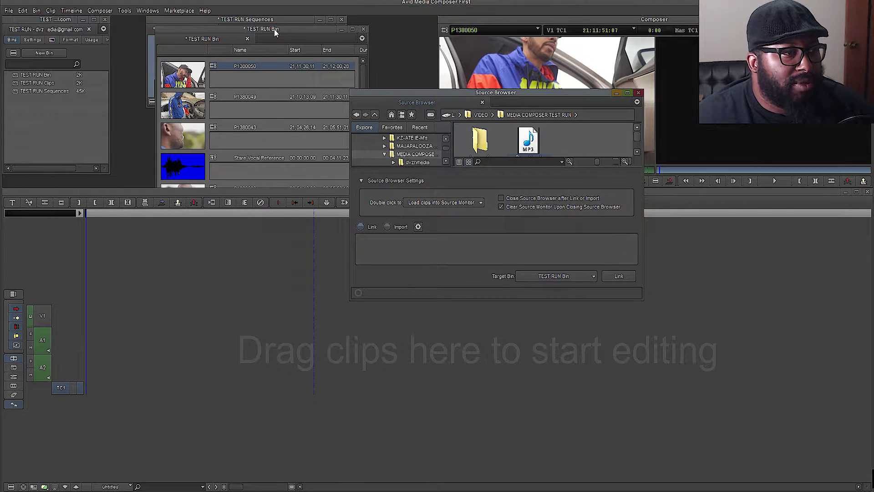
{"action": "left_click_drag", "start_coordinate": [275, 32], "coordinate": [255, 144]}
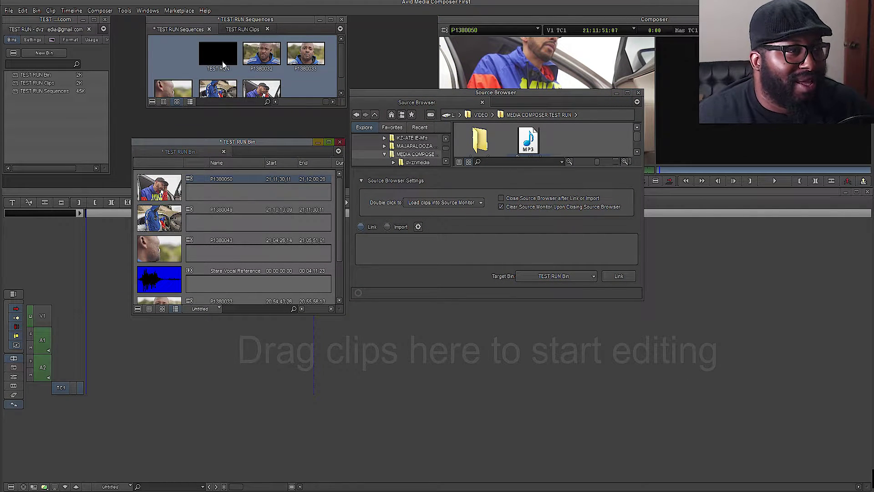
- Gather the Sequences and Clips bins into the TEST RUN Bin window and close the Source Browser
{"action": "left_click_drag", "start_coordinate": [191, 30], "coordinate": [236, 149]}
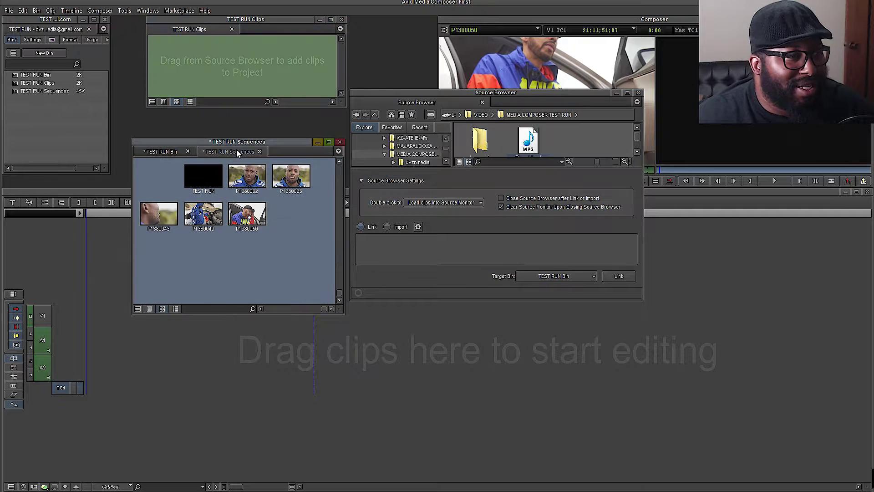
{"action": "left_click_drag", "start_coordinate": [191, 31], "coordinate": [232, 13]}
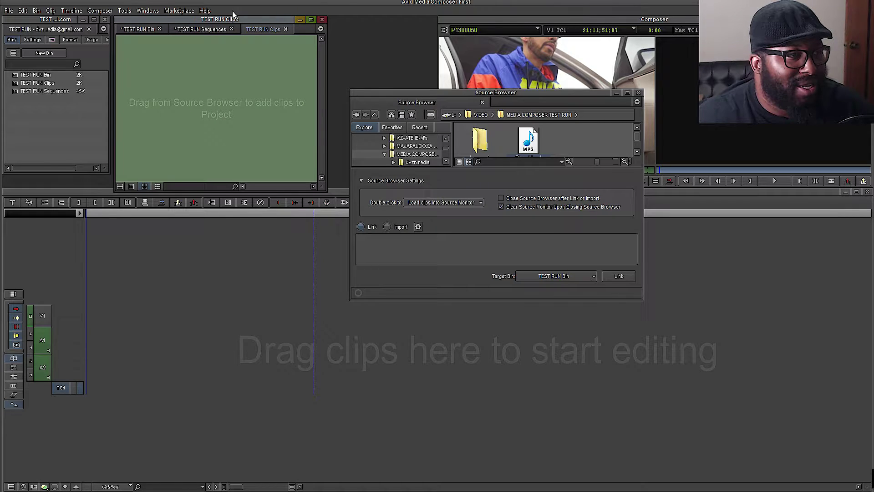
{"action": "left_click_drag", "start_coordinate": [427, 103], "coordinate": [329, 20]}
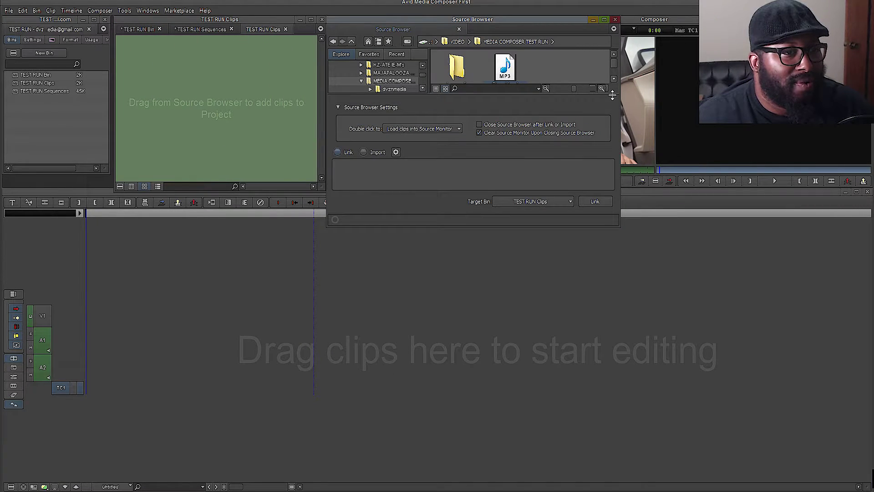
{"action": "left_click", "coordinate": [614, 20]}
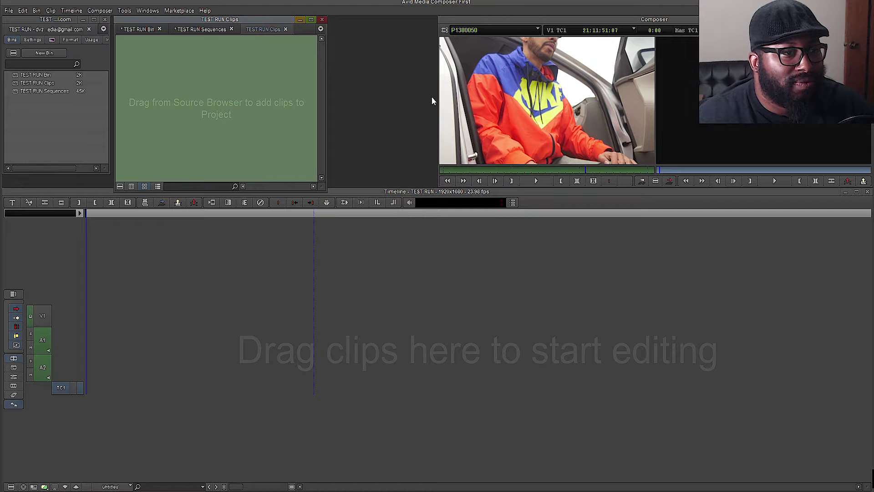
- Widen the Composer monitors, shift them beside the bin, extend them right, and lower the timeline beneath
{"action": "left_click_drag", "start_coordinate": [432, 107], "coordinate": [345, 117]}
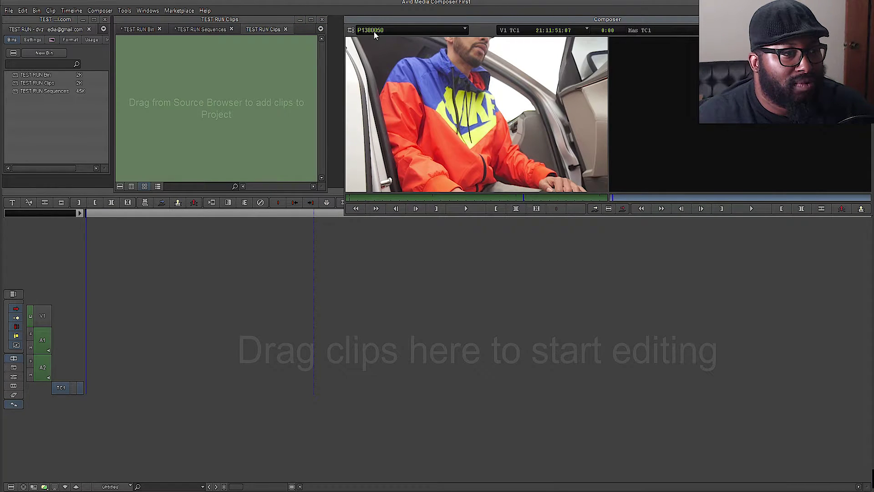
{"action": "left_click_drag", "start_coordinate": [358, 24], "coordinate": [344, 25]}
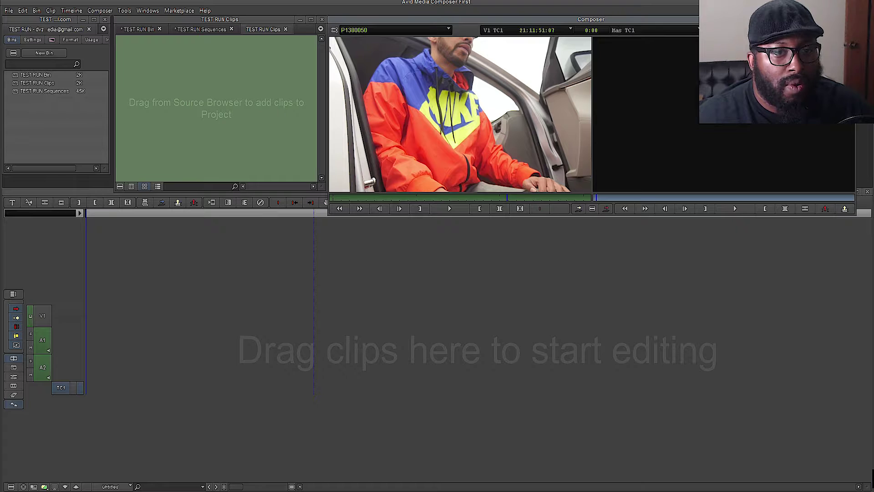
{"action": "left_click_drag", "start_coordinate": [856, 215], "coordinate": [873, 220]}
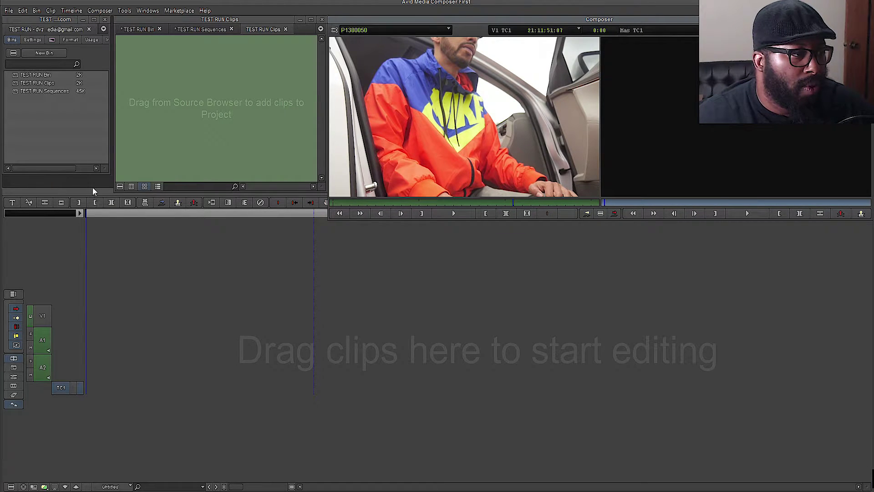
{"action": "left_click_drag", "start_coordinate": [93, 191], "coordinate": [94, 221]}
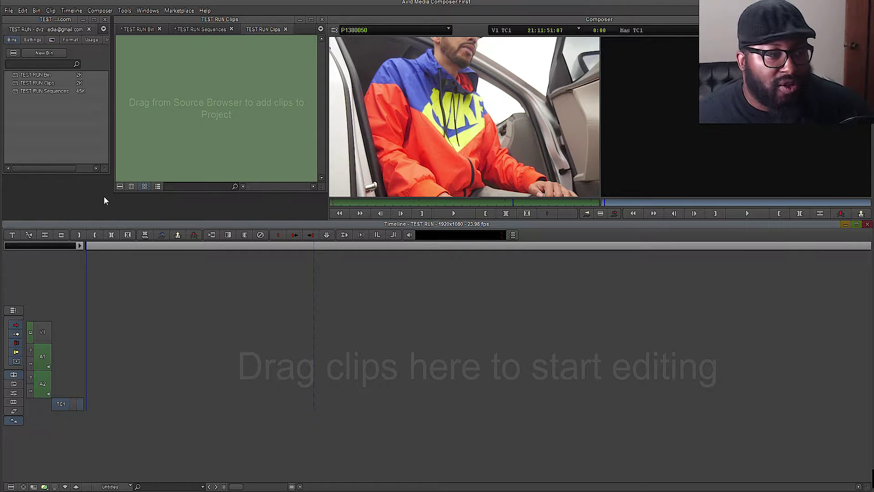
- Browse the three bin tabs, then load P1380032 from the TEST RUN Sequences bin into the source monitor
{"action": "left_click", "coordinate": [139, 28]}
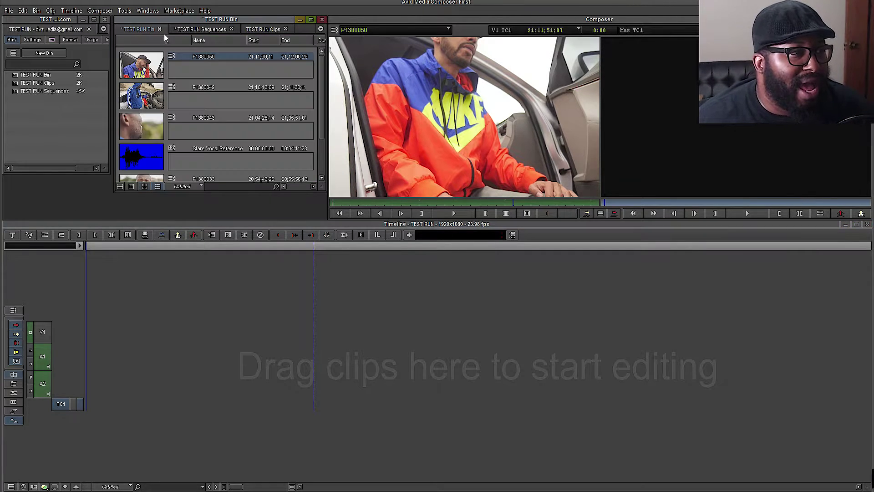
{"action": "left_click", "coordinate": [193, 31]}
{"action": "left_click", "coordinate": [139, 29]}
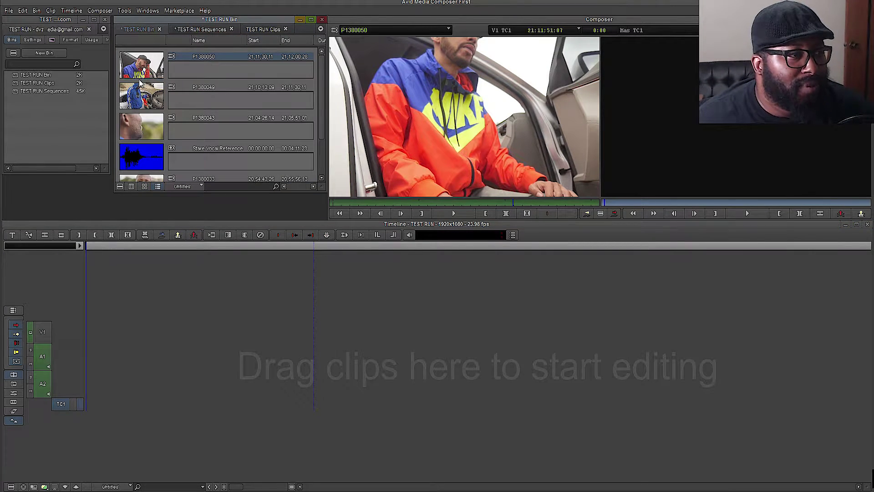
{"action": "left_click", "coordinate": [195, 30]}
{"action": "left_click", "coordinate": [141, 31]}
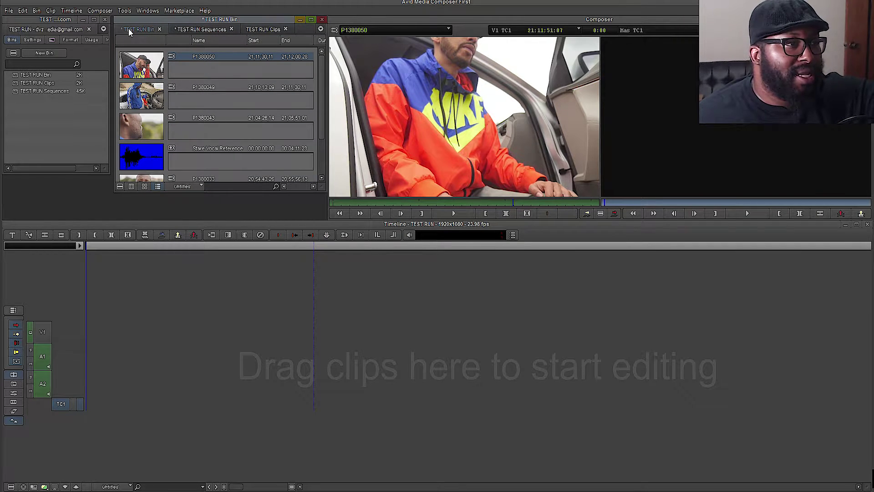
{"action": "left_click", "coordinate": [196, 30]}
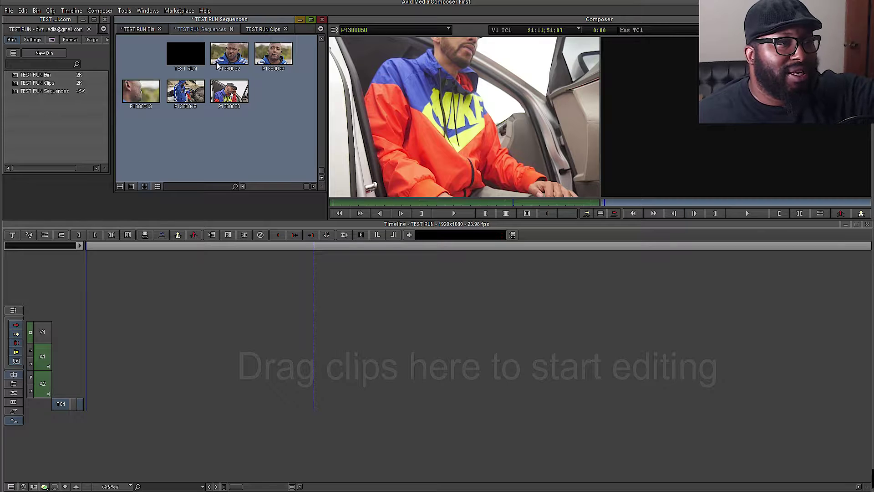
{"action": "left_click", "coordinate": [262, 30]}
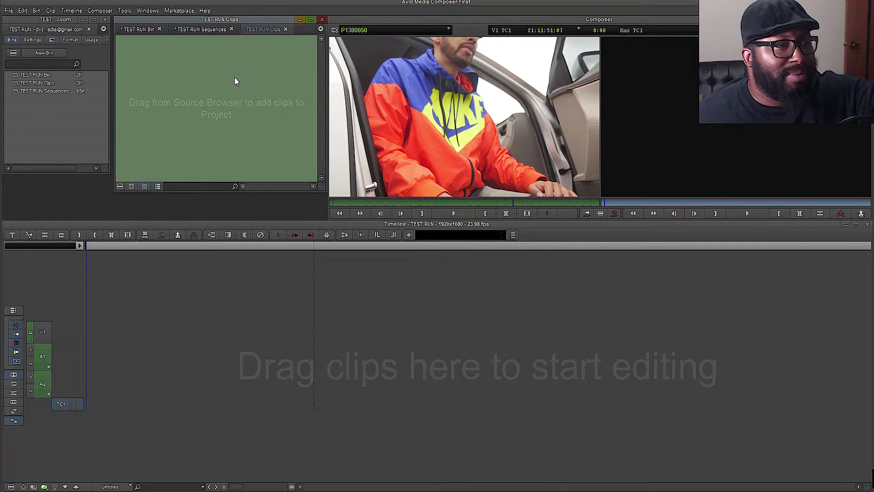
{"action": "left_click", "coordinate": [203, 30]}
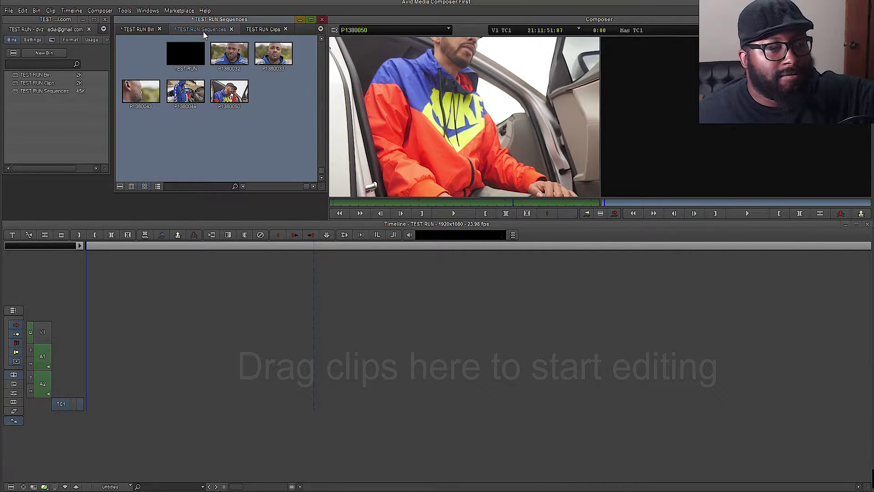
{"action": "double_click", "coordinate": [223, 57]}
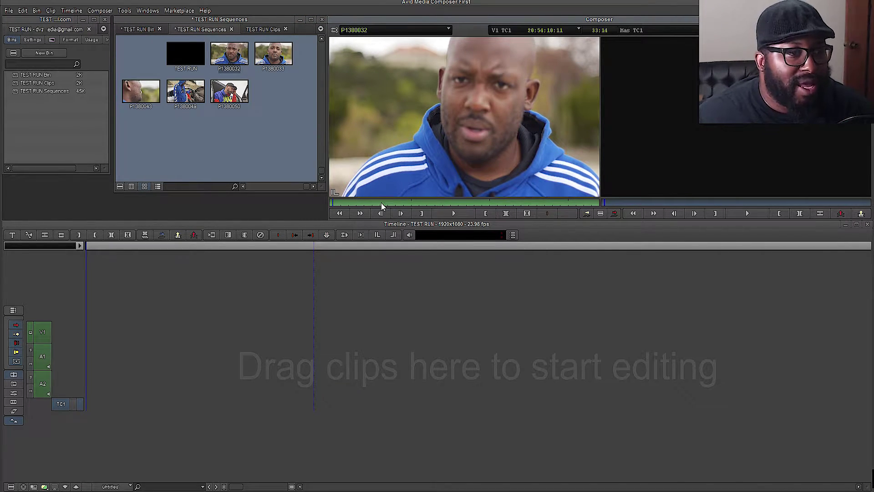
{"action": "left_click", "coordinate": [454, 214]}
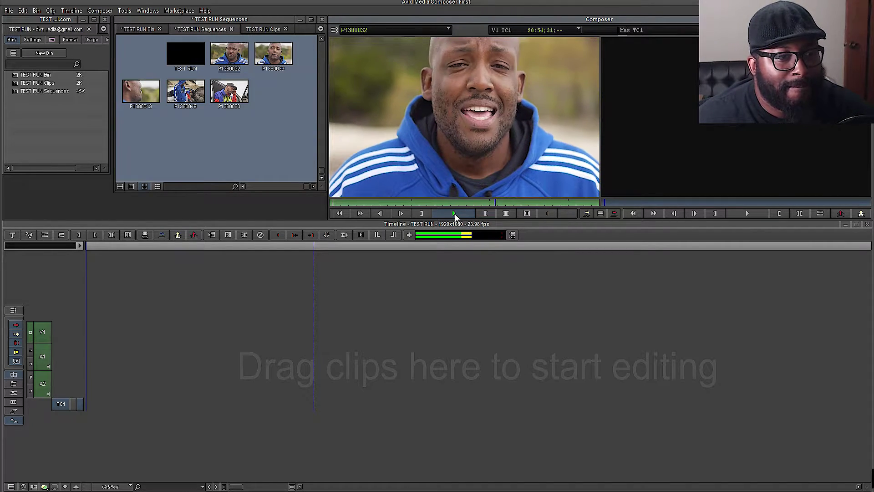
{"action": "left_click", "coordinate": [455, 214]}
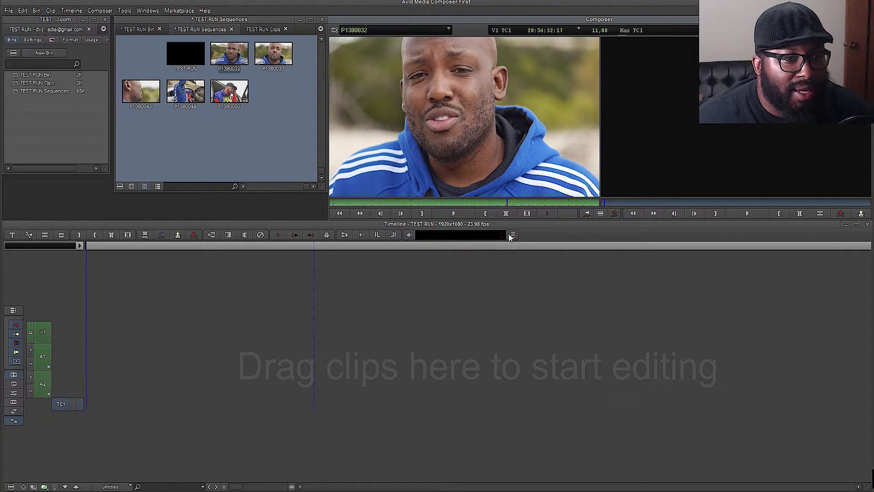
{"action": "right_click", "coordinate": [472, 162]}
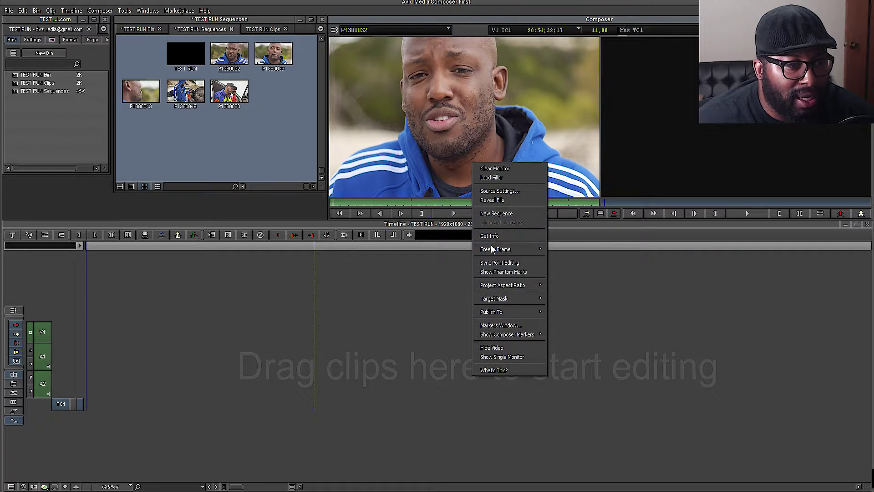
{"action": "left_click", "coordinate": [418, 130]}
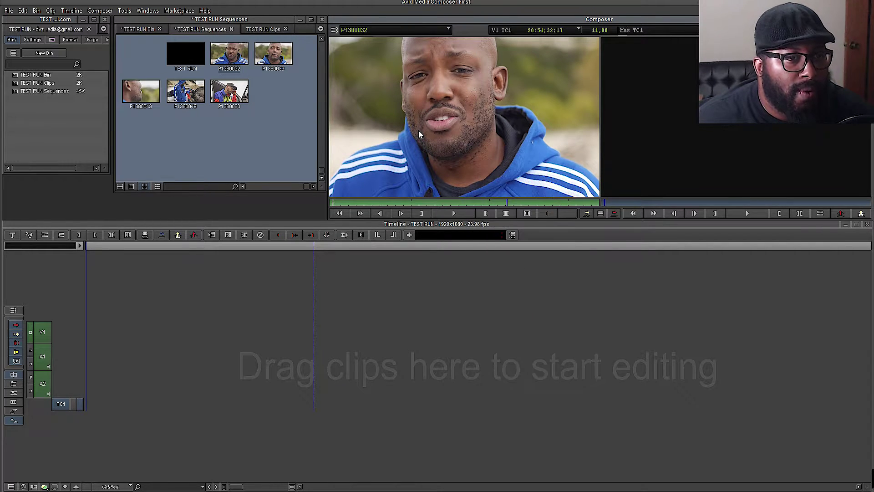
{"action": "left_click", "coordinate": [435, 31]}
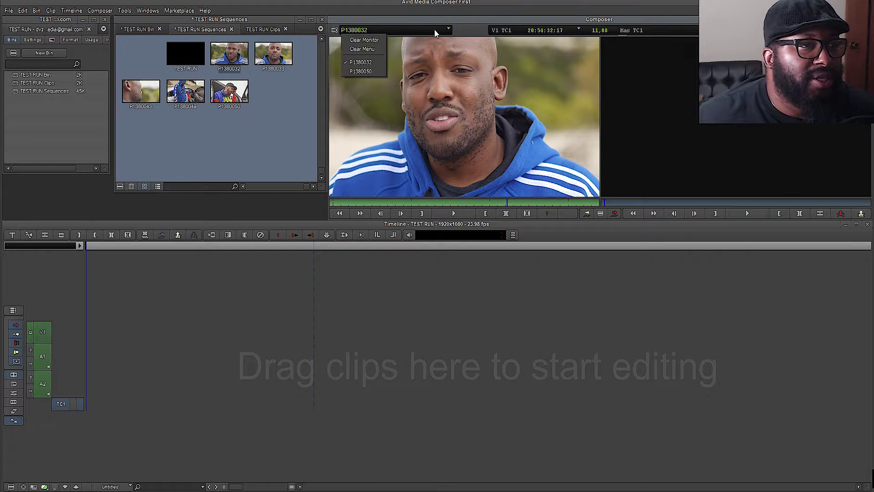
{"action": "left_click", "coordinate": [483, 33]}
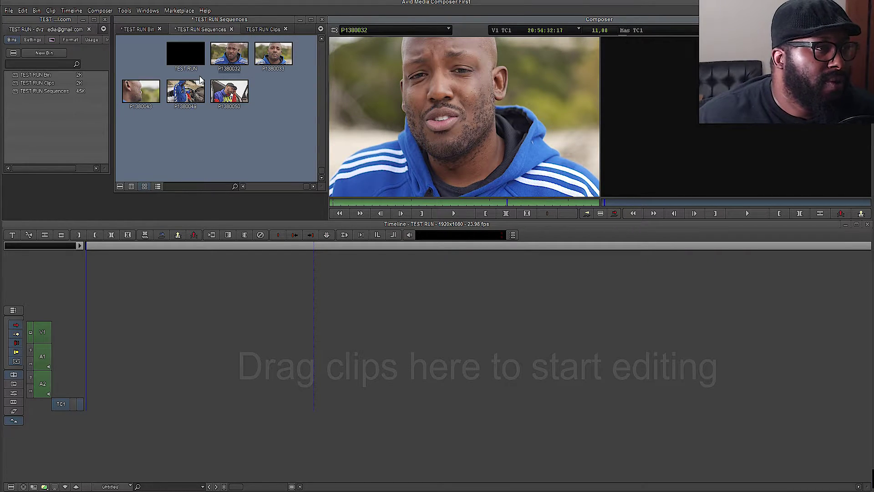
{"action": "left_click", "coordinate": [206, 12]}
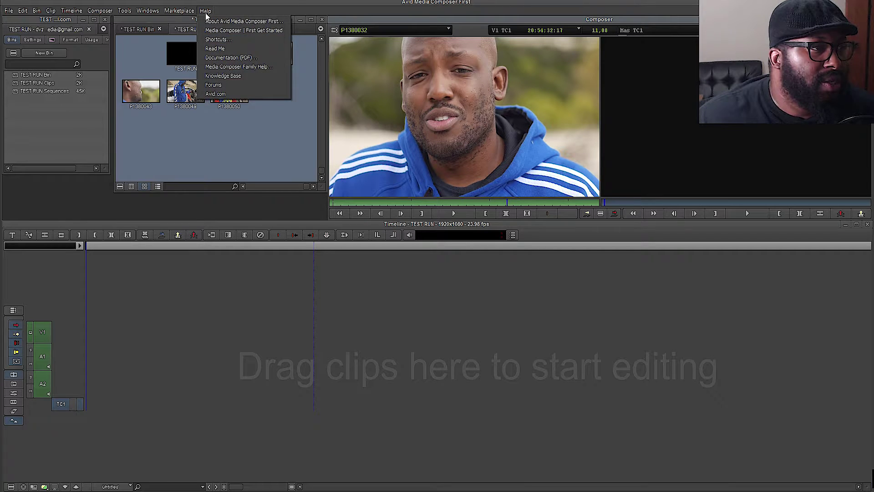
{"action": "left_click", "coordinate": [205, 12]}
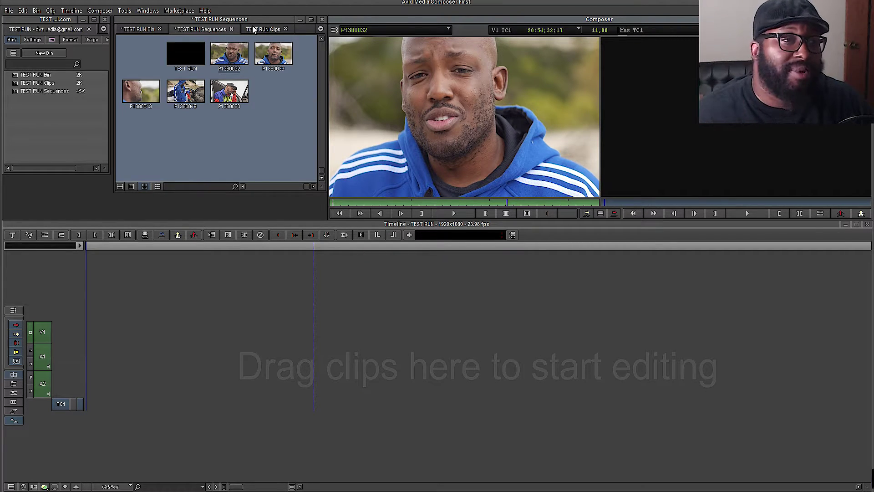
- Load clip P1380049, play and stop it, and toggle draft and full playback quality
{"action": "double_click", "coordinate": [172, 101]}
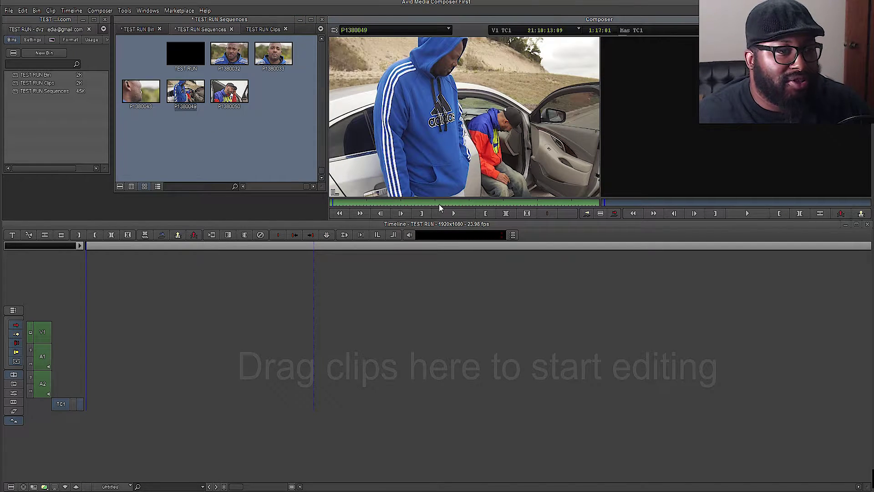
{"action": "left_click", "coordinate": [455, 214]}
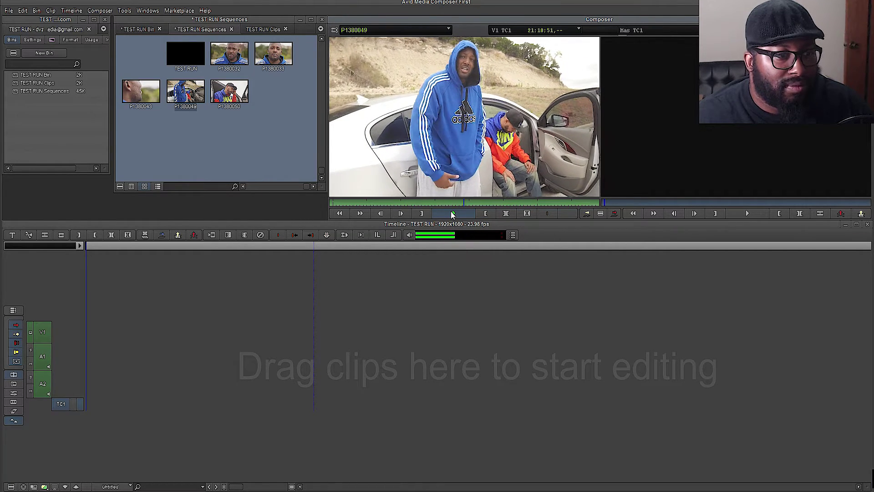
{"action": "left_click", "coordinate": [452, 212]}
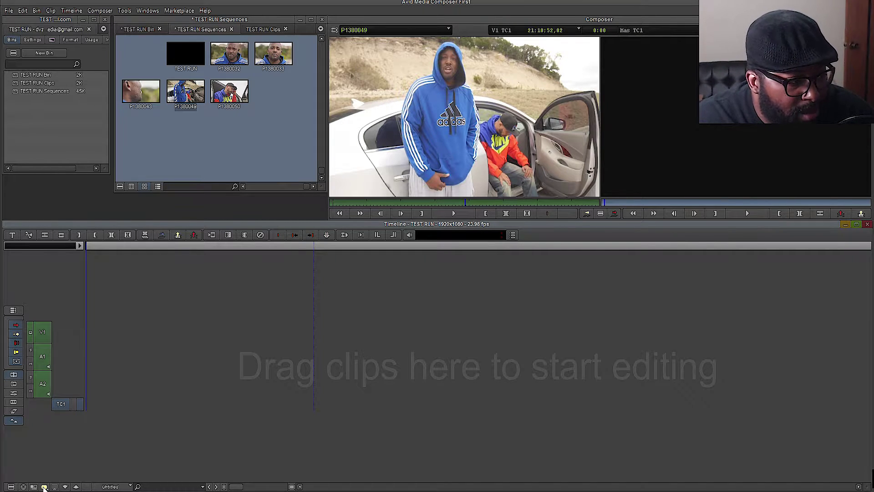
{"action": "left_click", "coordinate": [44, 488]}
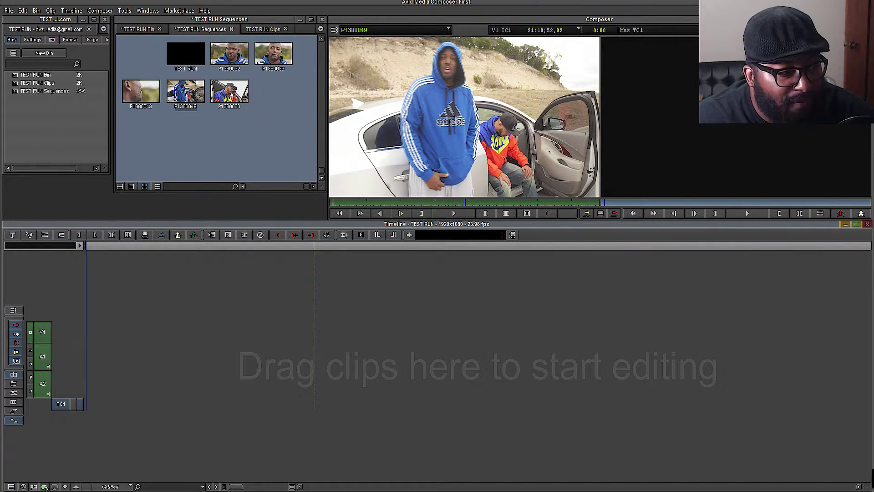
{"action": "left_click", "coordinate": [44, 487]}
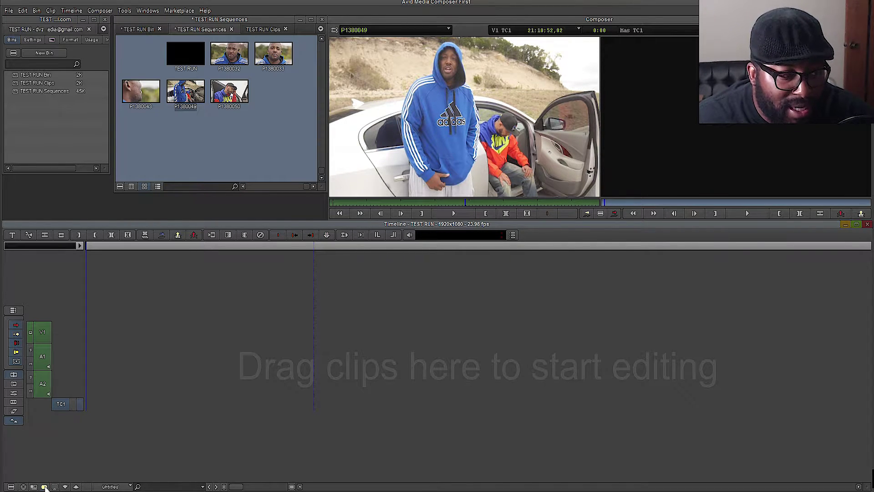
{"action": "left_click", "coordinate": [44, 487]}
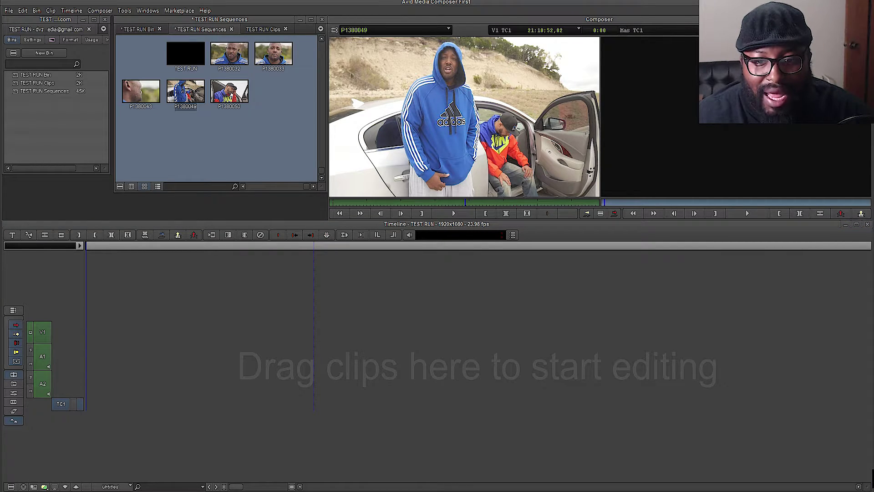
- Drag clip P1380049 into the TEST RUN timeline on V1, A1 and A2
{"action": "right_click", "coordinate": [451, 164]}
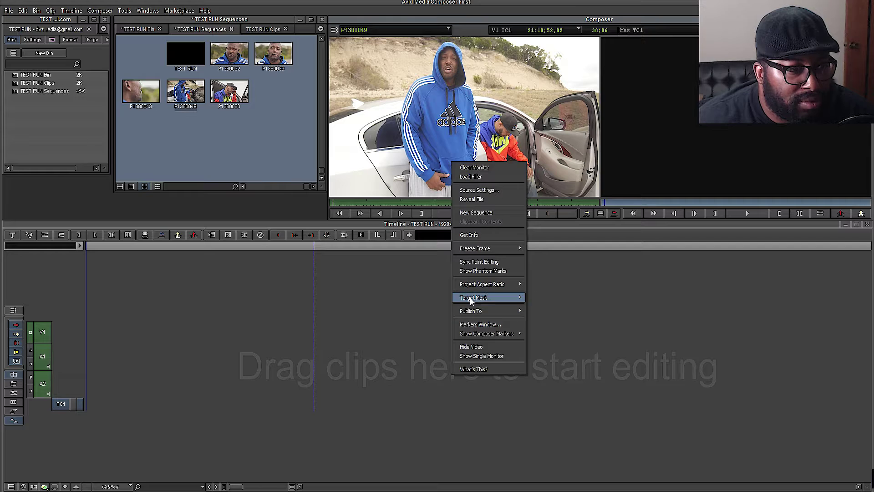
{"action": "left_click", "coordinate": [421, 162]}
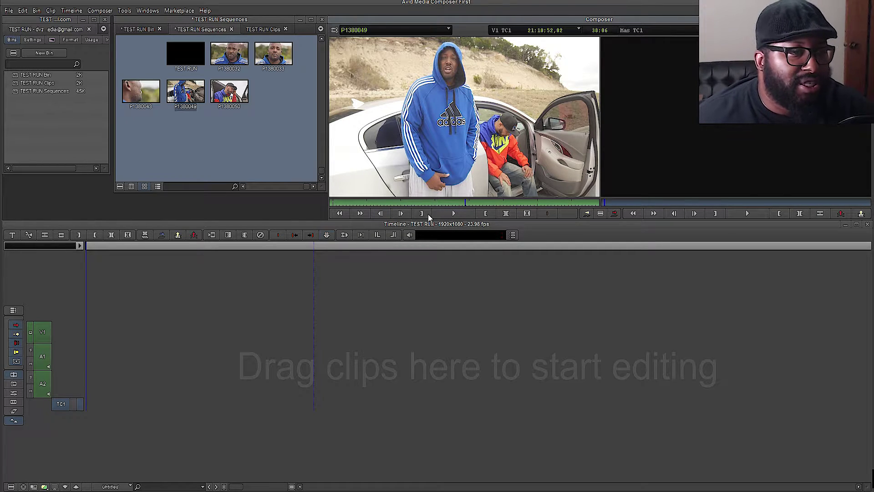
{"action": "left_click_drag", "start_coordinate": [178, 96], "coordinate": [126, 356]}
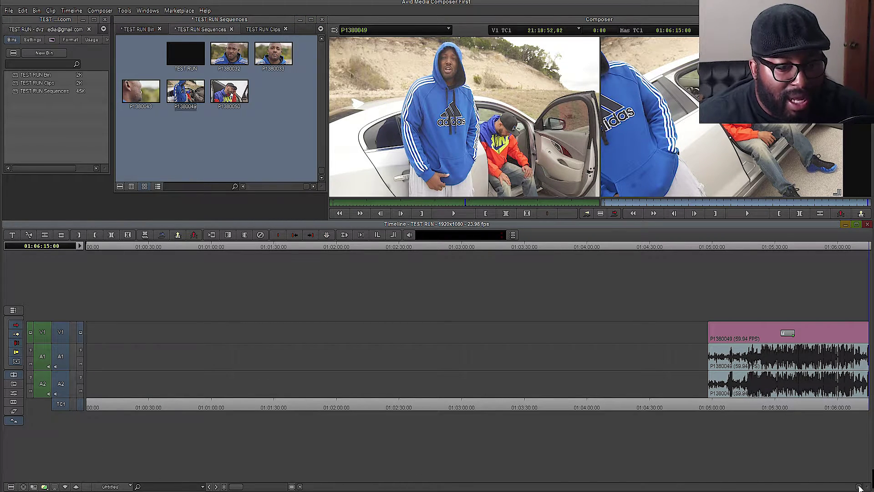
{"action": "left_click", "coordinate": [570, 332]}
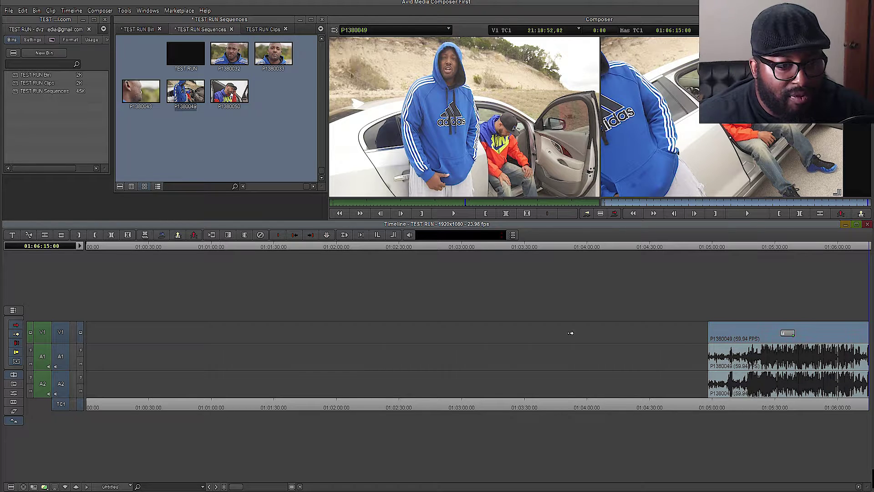
{"action": "left_click", "coordinate": [367, 332]}
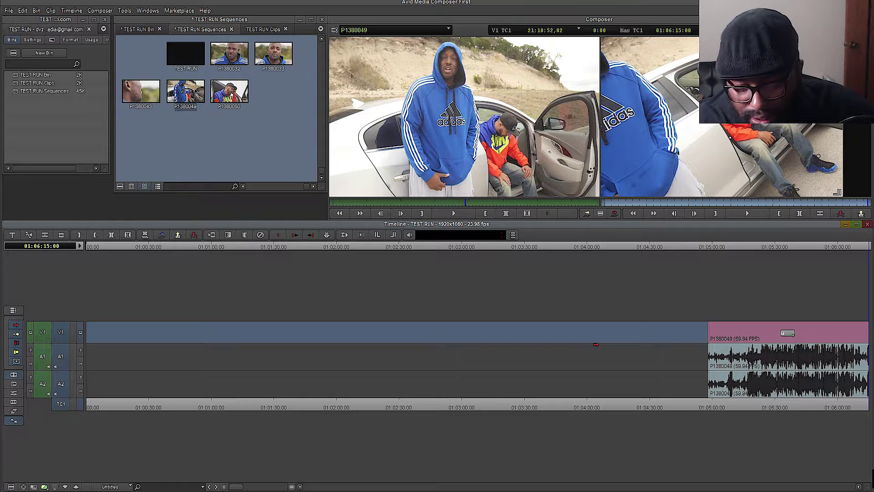
{"action": "key", "text": "Home"}
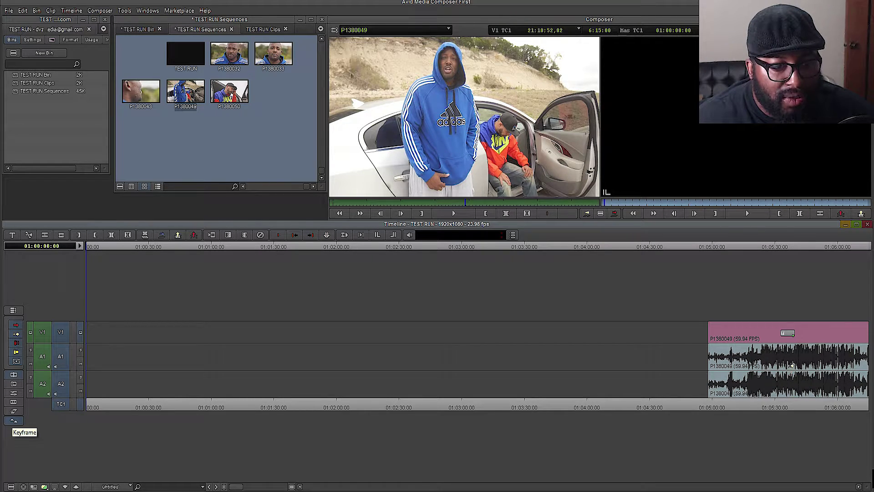
{"action": "left_click", "coordinate": [761, 339]}
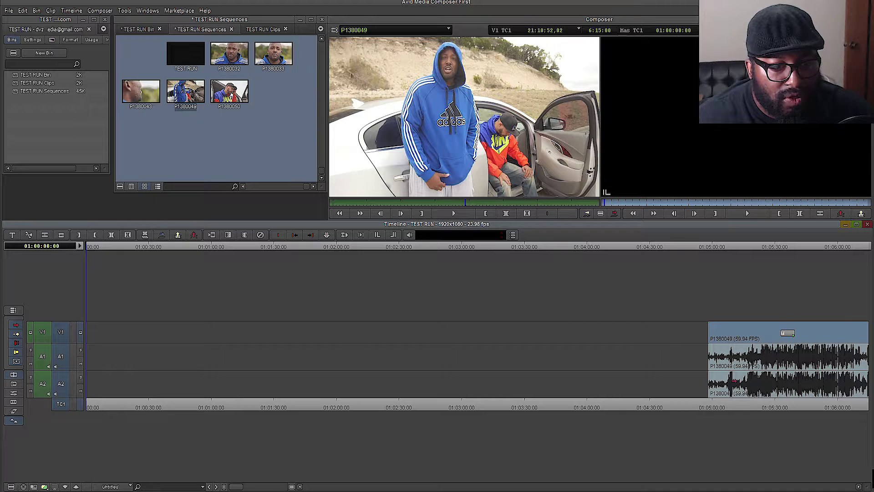
{"action": "right_click", "coordinate": [773, 364]}
{"action": "left_click", "coordinate": [725, 329]}
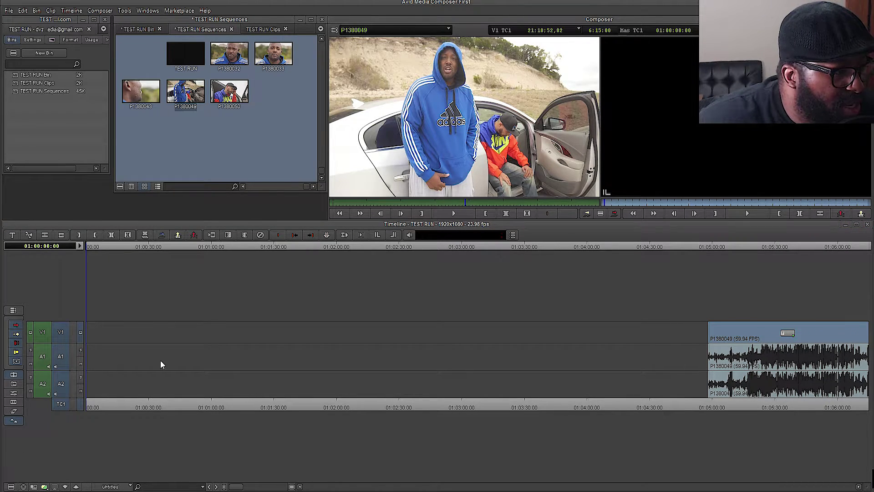
{"action": "left_click", "coordinate": [141, 355]}
- Drop clip P1380049 at 01:00:00 and delete the stray copy's end segments, cancelling Quick Transition
{"action": "left_click_drag", "start_coordinate": [428, 182], "coordinate": [170, 335]}
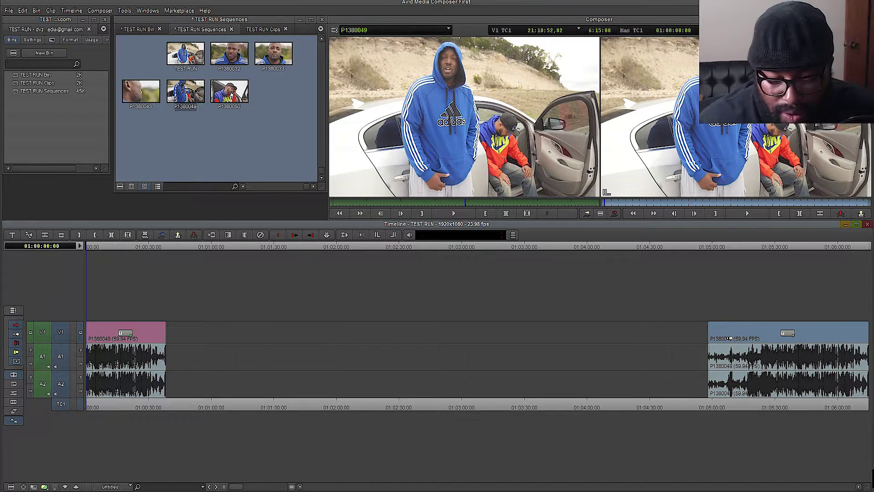
{"action": "key", "text": "Delete"}
{"action": "key", "text": "Delete"}
{"action": "key", "text": "backslash"}
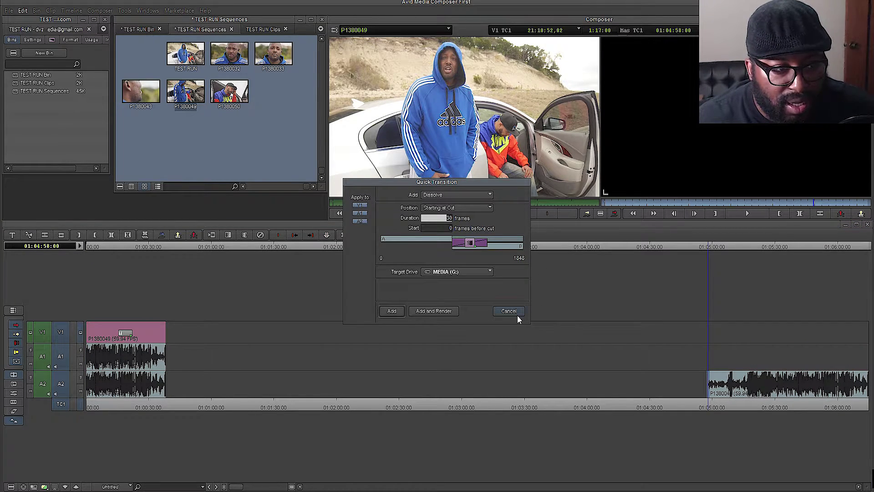
{"action": "left_click", "coordinate": [517, 314]}
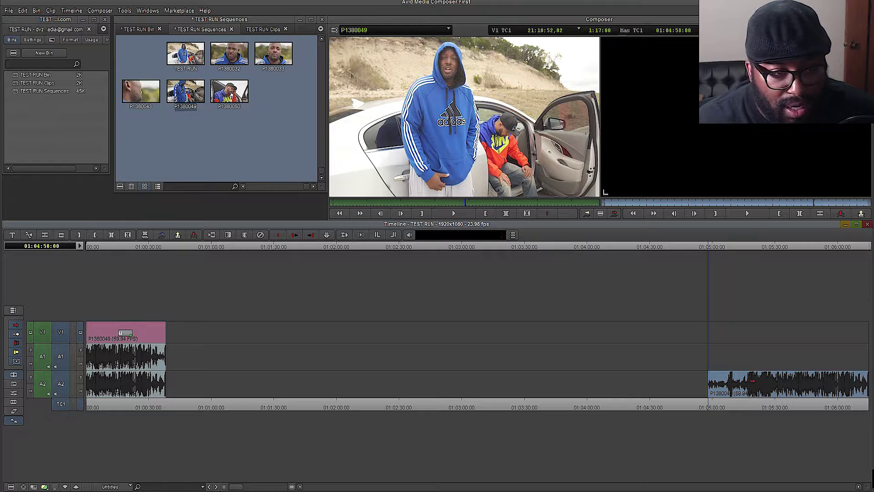
{"action": "key", "text": "Delete"}
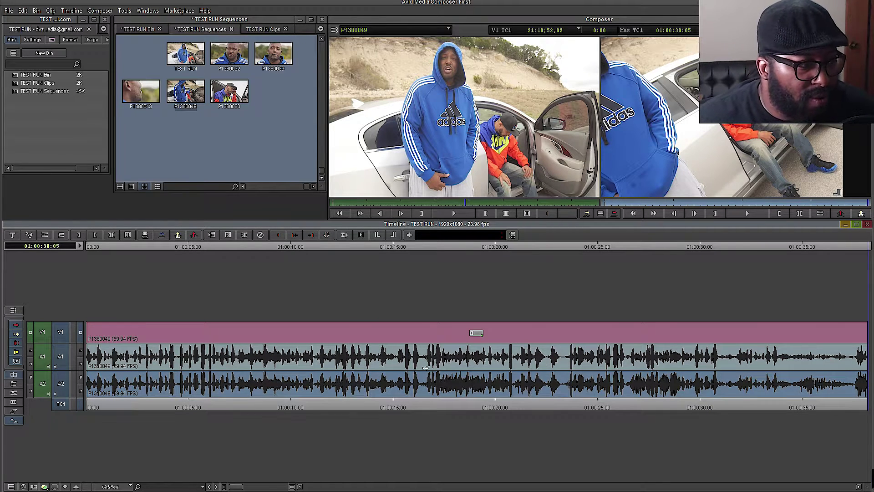
{"action": "left_click", "coordinate": [150, 335]}
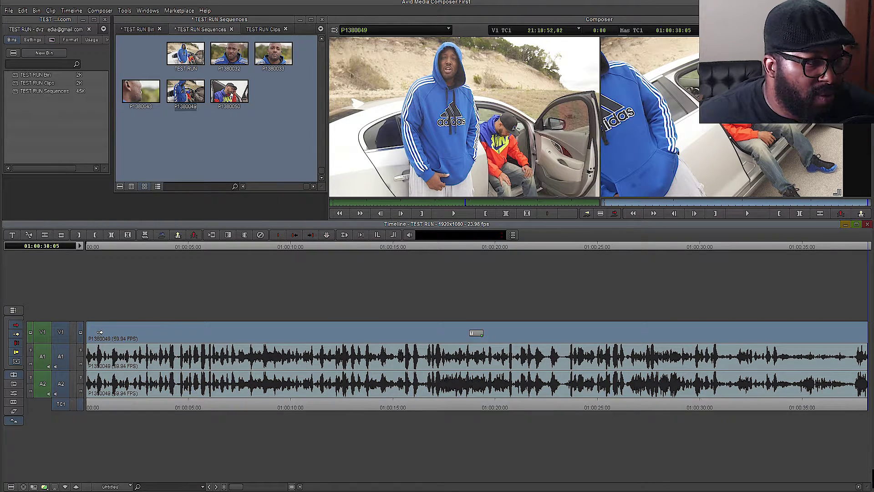
{"action": "left_click_drag", "start_coordinate": [249, 408], "coordinate": [72, 408]}
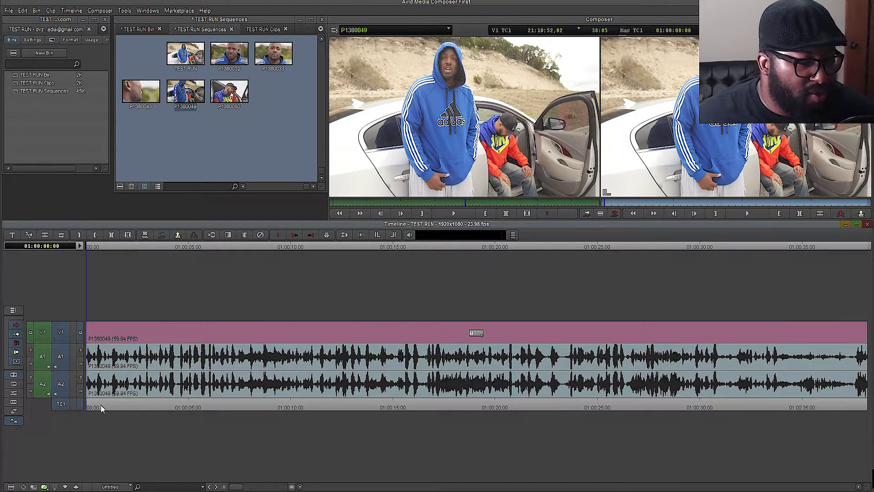
{"action": "key", "text": "space"}
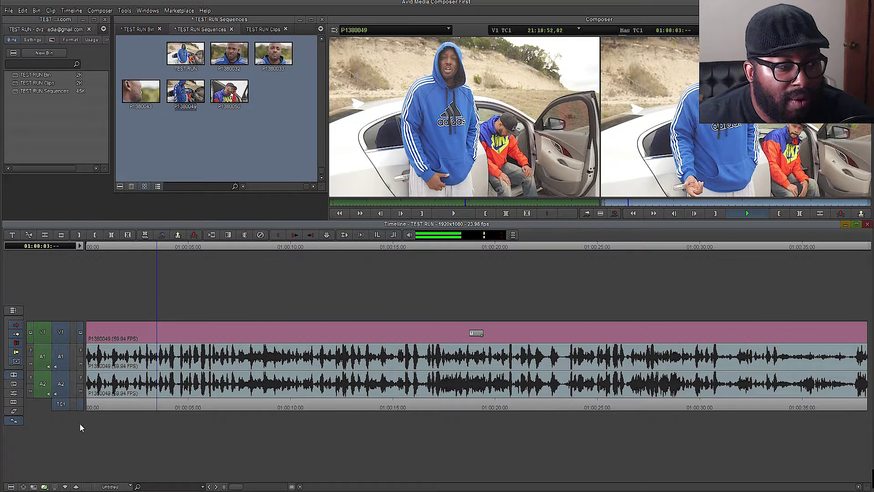
{"action": "key", "text": "space"}
{"action": "left_click", "coordinate": [46, 488]}
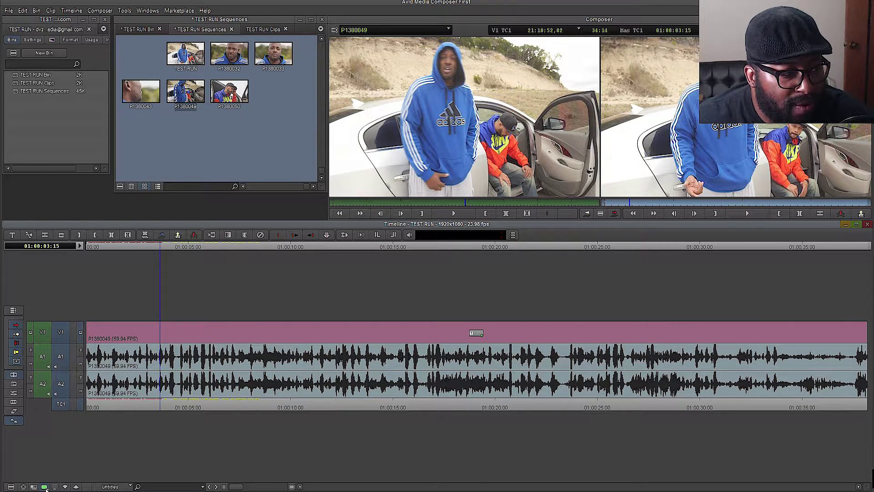
{"action": "key", "text": "space"}
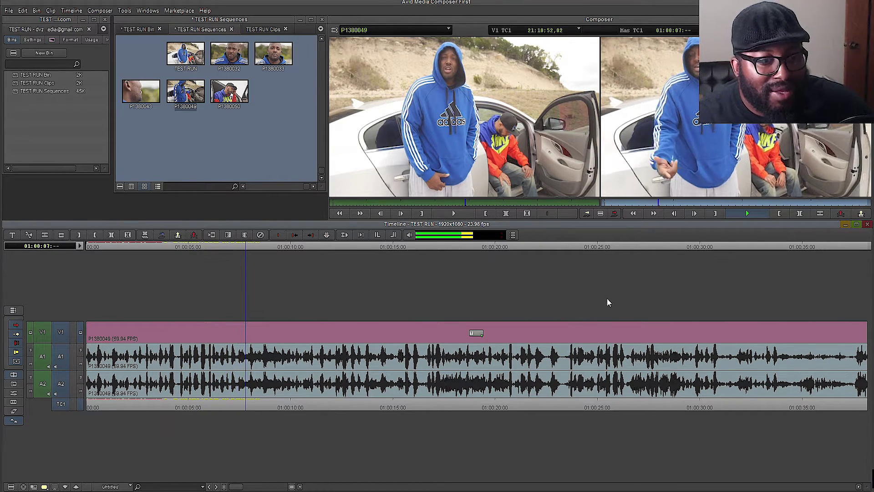
{"action": "key", "text": "space"}
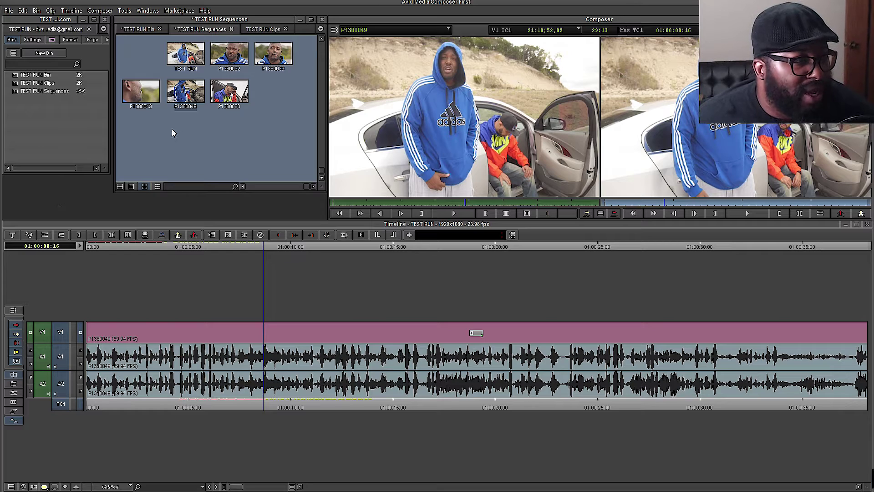
{"action": "left_click", "coordinate": [143, 64]}
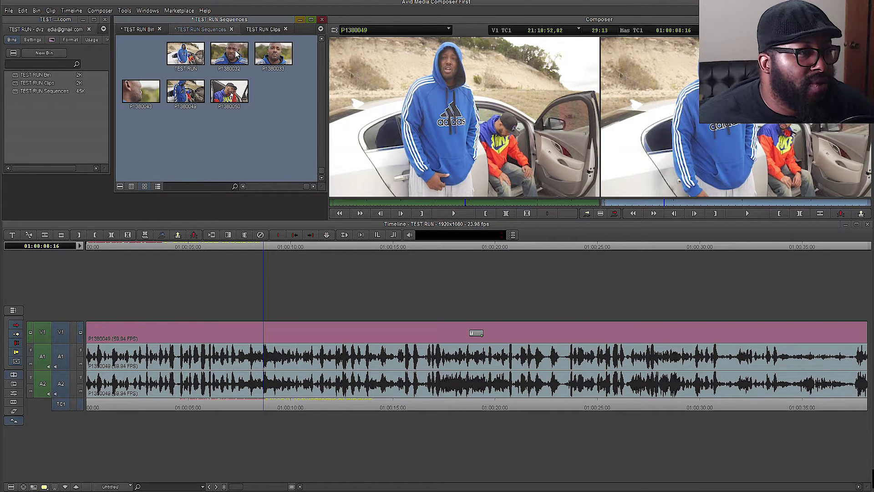
{"action": "left_click", "coordinate": [262, 30]}
{"action": "left_click", "coordinate": [138, 29]}
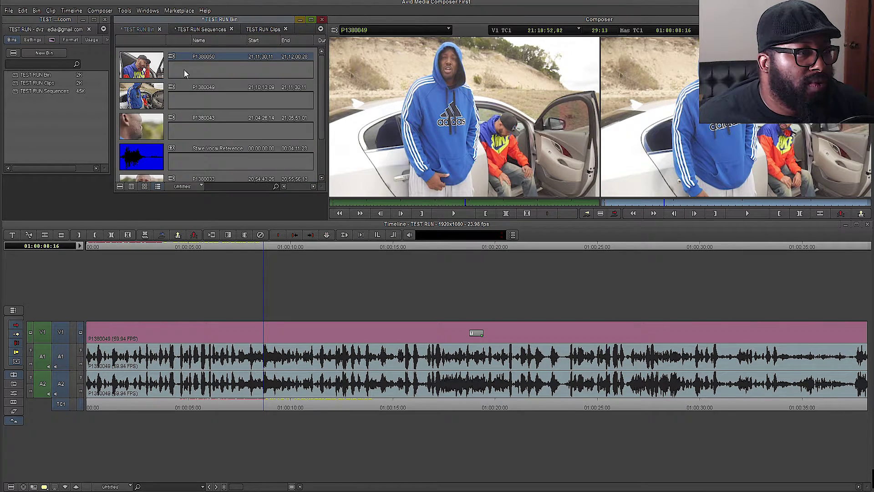
{"action": "mouse_move", "coordinate": [141, 159]}
{"action": "left_mouse_down"}
{"action": "mouse_move", "coordinate": [228, 419]}
{"action": "mouse_move", "coordinate": [176, 454]}
{"action": "mouse_move", "coordinate": [144, 416]}
{"action": "mouse_move", "coordinate": [70, 403]}
{"action": "mouse_move", "coordinate": [117, 396]}
{"action": "mouse_move", "coordinate": [238, 407]}
{"action": "mouse_move", "coordinate": [102, 396]}
{"action": "left_mouse_up"}
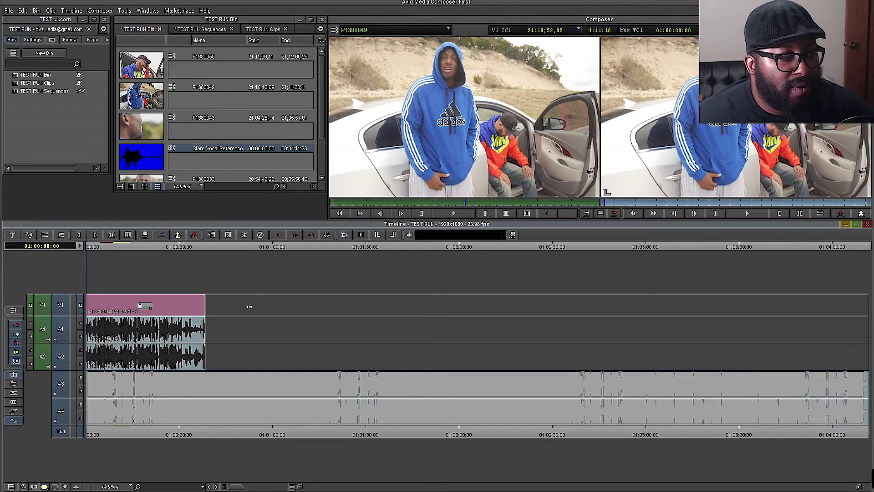
{"action": "left_click", "coordinate": [250, 307]}
{"action": "left_click", "coordinate": [266, 282]}
{"action": "left_click", "coordinate": [250, 433]}
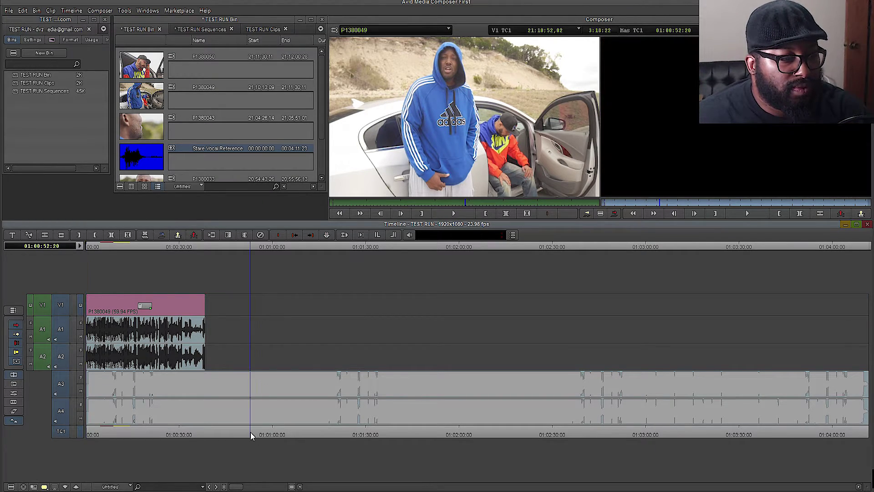
{"action": "key", "text": "space"}
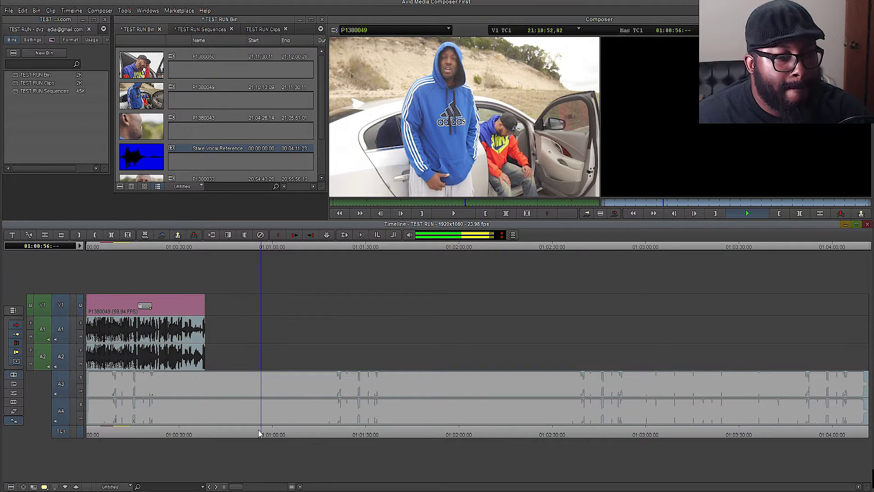
{"action": "key", "text": "space"}
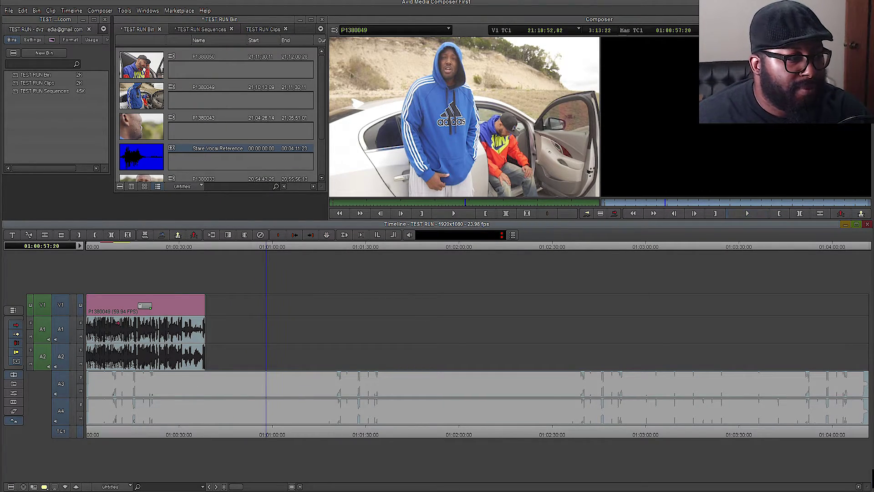
{"action": "mouse_move", "coordinate": [146, 305]}
{"action": "left_mouse_down"}
{"action": "mouse_move", "coordinate": [326, 306]}
{"action": "mouse_move", "coordinate": [145, 306]}
{"action": "left_mouse_up"}
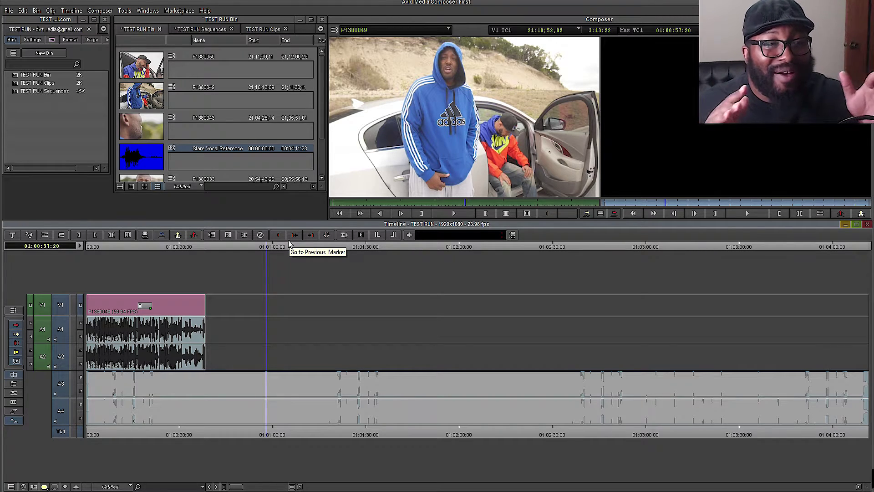
{"action": "left_click", "coordinate": [293, 238]}
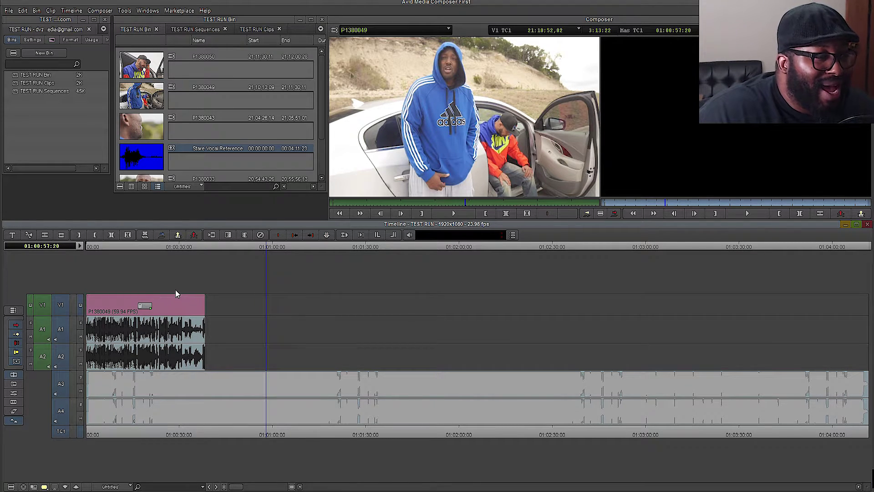
- Move clip P1380049 with its audio to about 01:00:57, undo a stray video-only move, and zoom in
{"action": "left_click_drag", "start_coordinate": [200, 305], "coordinate": [380, 305]}
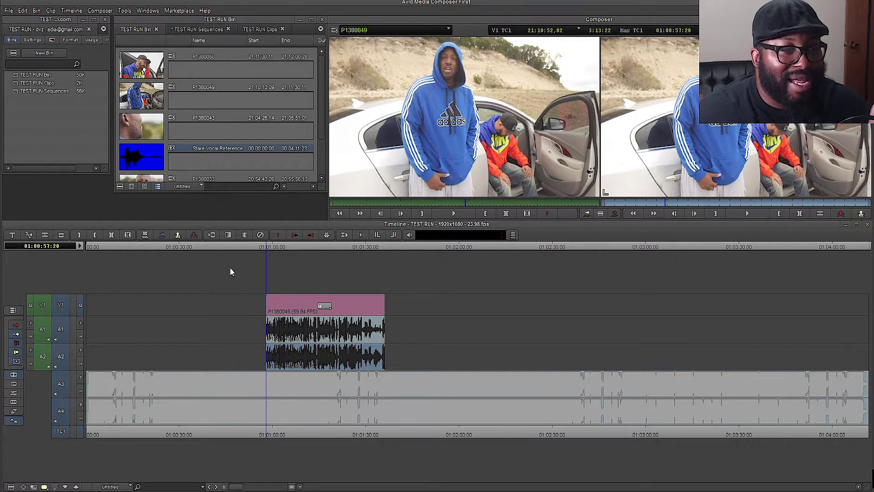
{"action": "left_click_drag", "start_coordinate": [321, 310], "coordinate": [415, 314]}
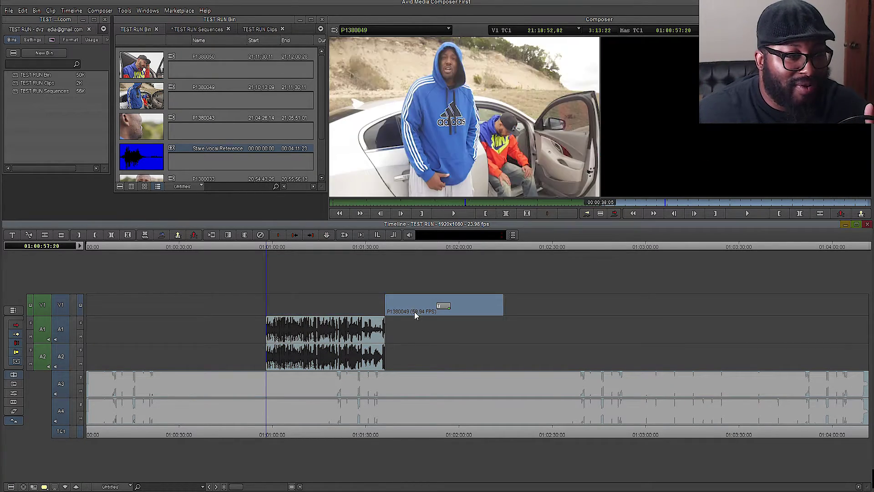
{"action": "key", "text": "ctrl+z"}
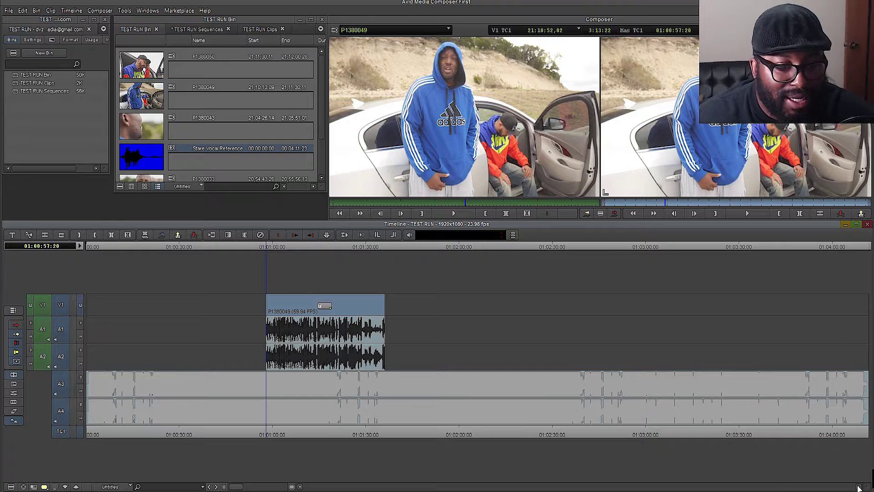
{"action": "left_click_drag", "start_coordinate": [236, 486], "coordinate": [255, 487]}
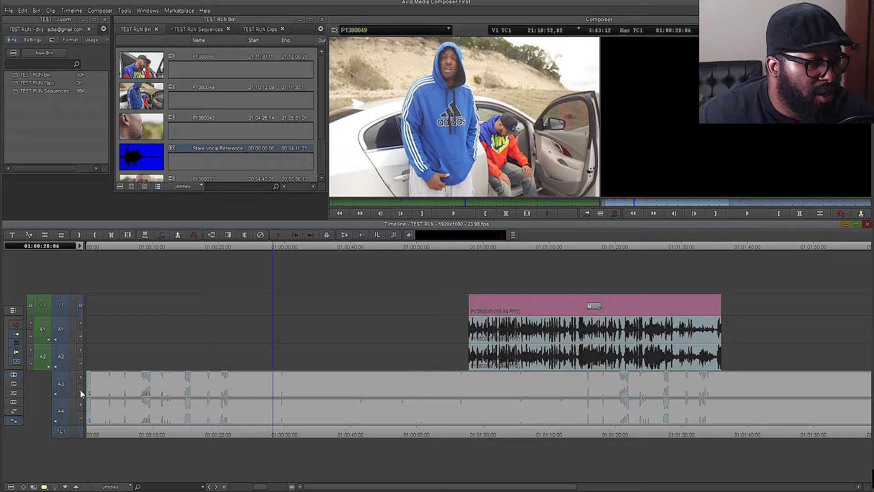
- Mute song tracks A3 and A4, play briefly, and select the clip's A1 audio segment
{"action": "left_click", "coordinate": [81, 391]}
{"action": "left_click", "coordinate": [80, 418]}
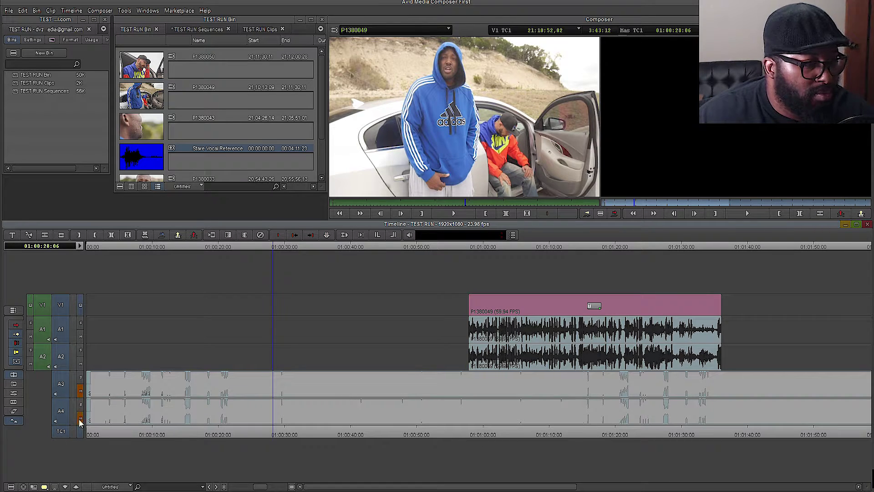
{"action": "key", "text": "space"}
{"action": "key", "text": "space"}
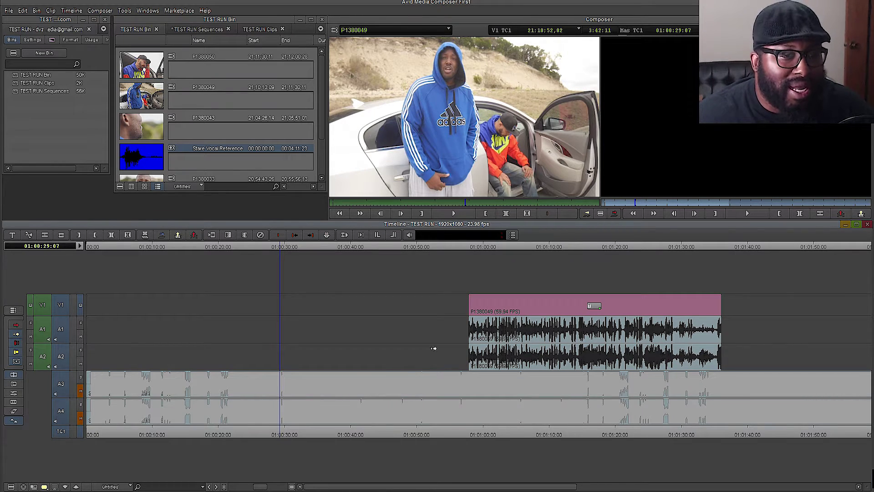
{"action": "left_click", "coordinate": [544, 329]}
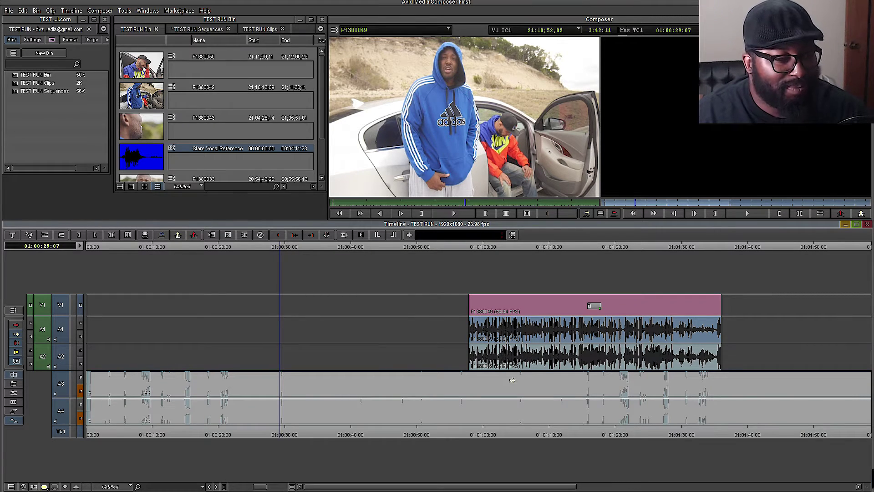
- Play the sequence briefly, then unmute audio tracks A3 and A4
{"action": "key", "text": "space"}
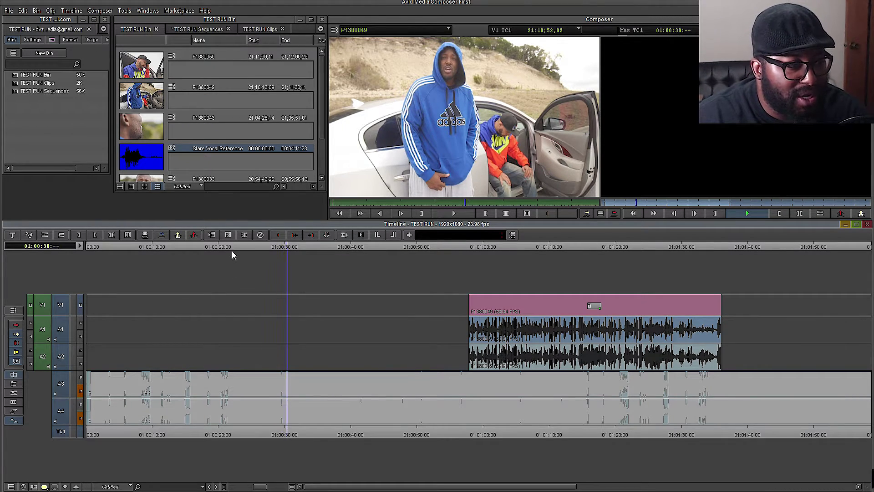
{"action": "key", "text": "space"}
{"action": "left_click", "coordinate": [80, 390]}
{"action": "left_click", "coordinate": [80, 418]}
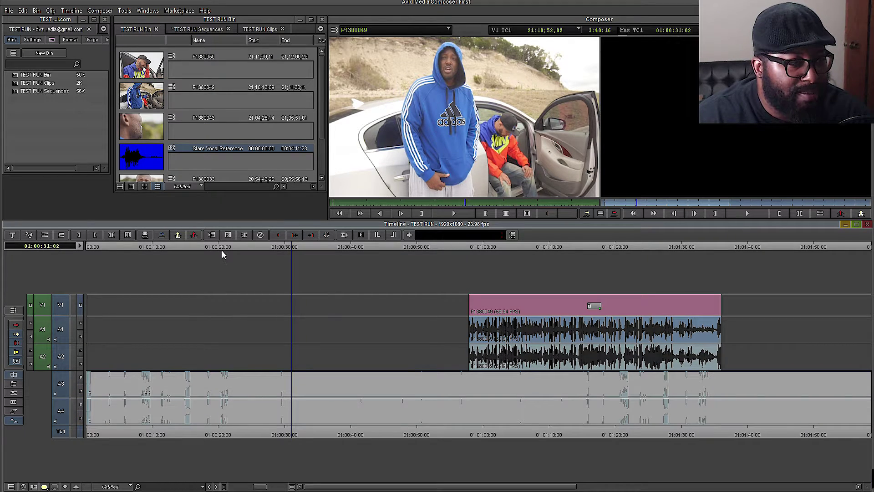
- Preview from earlier in the sequence and park the playhead at 01:00:21:09
{"action": "left_click", "coordinate": [209, 435]}
{"action": "key", "text": "space"}
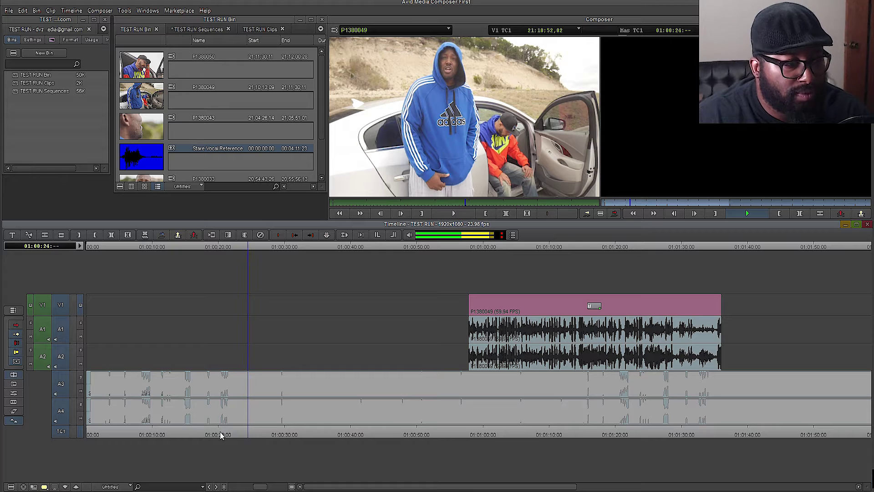
{"action": "key", "text": "space"}
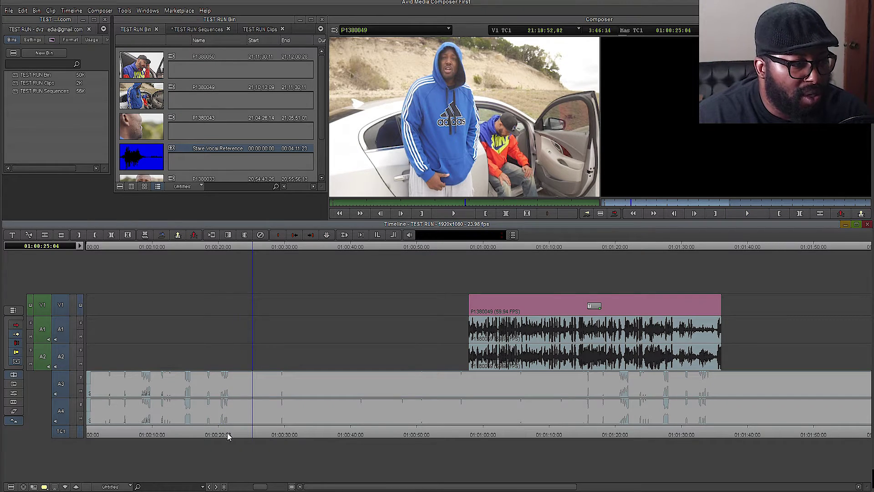
{"action": "left_click", "coordinate": [228, 435]}
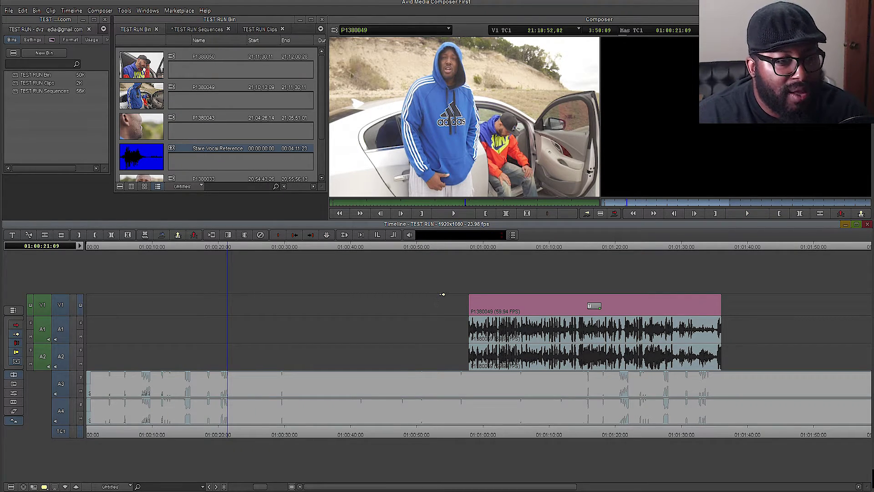
- Select clip P1380049 with its audio segments and move it to start at the playhead
{"action": "left_click", "coordinate": [456, 296]}
{"action": "left_click", "coordinate": [473, 297]}
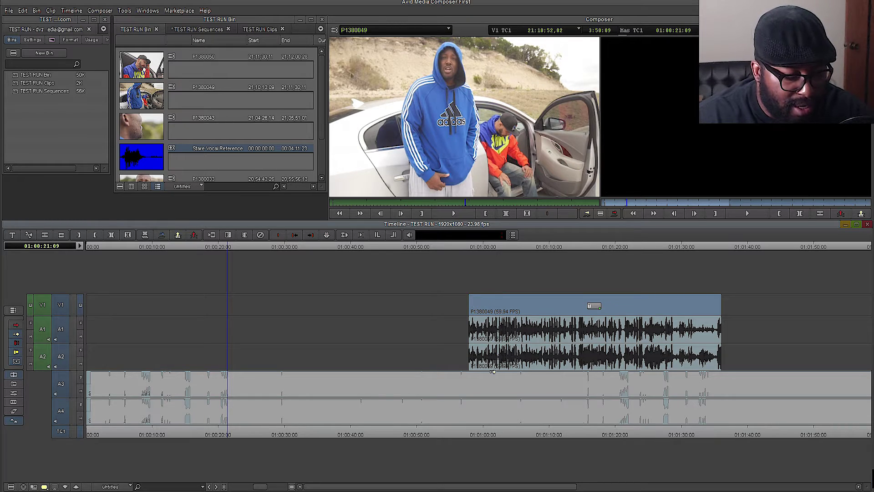
{"action": "left_click", "coordinate": [498, 351]}
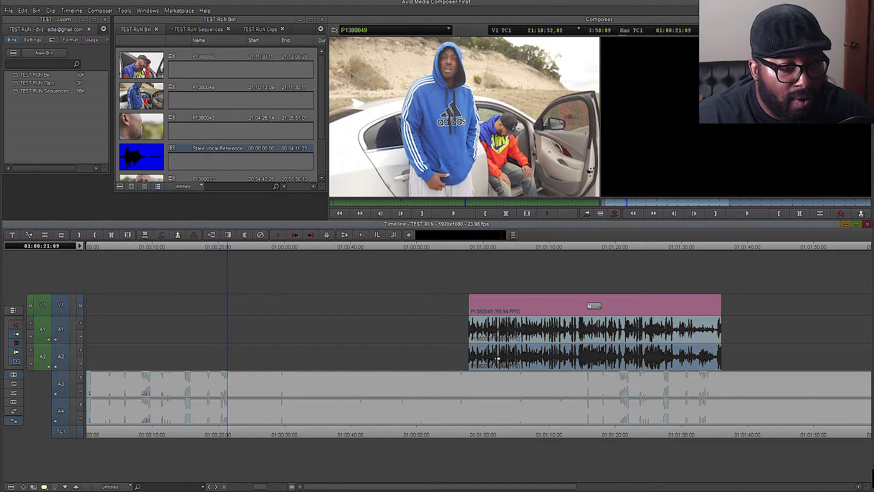
{"action": "left_click", "coordinate": [498, 336], "text": "shift"}
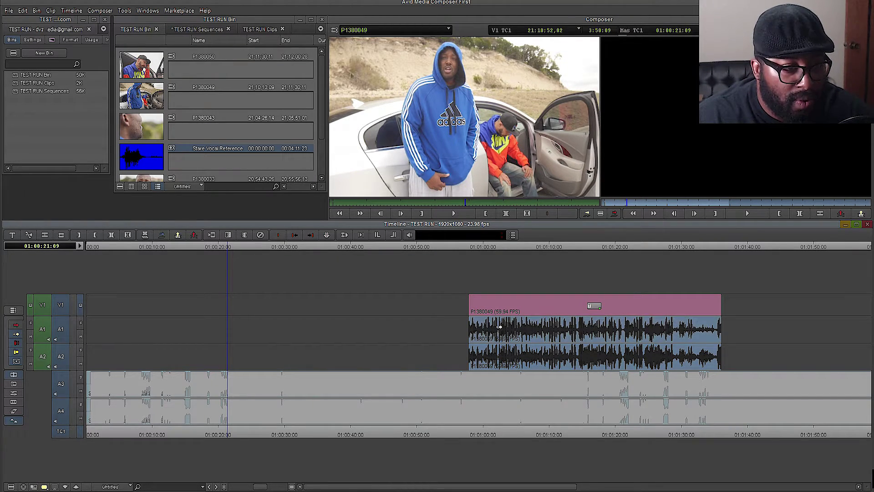
{"action": "left_click", "coordinate": [499, 314], "text": "shift"}
{"action": "left_click_drag", "start_coordinate": [478, 311], "coordinate": [278, 310]}
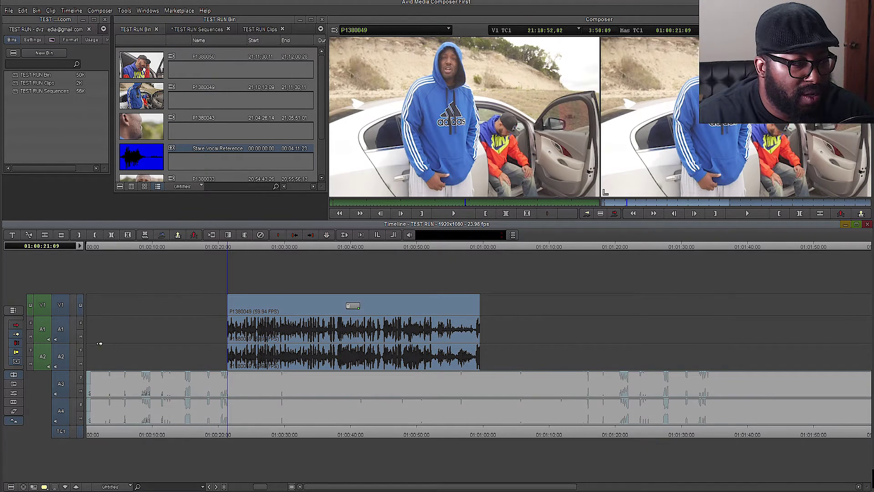
- Solo A1 and A2, play to check sync, then undo to remove the clip
{"action": "left_click", "coordinate": [80, 327]}
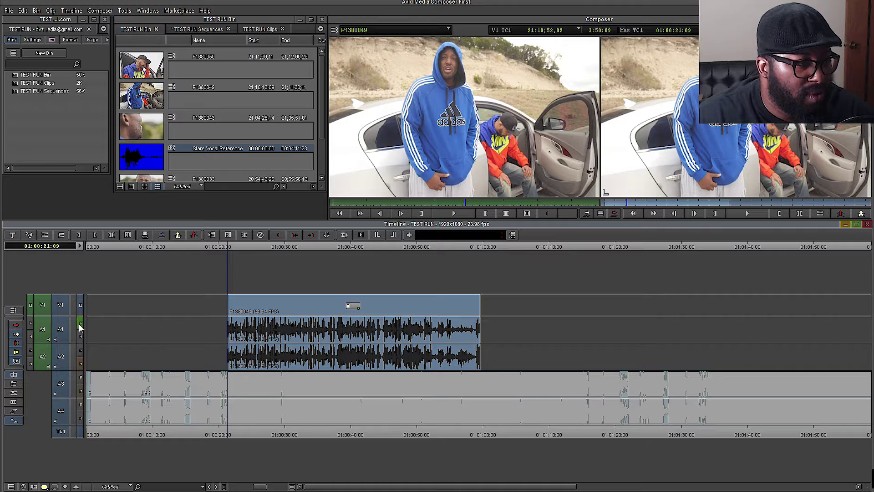
{"action": "left_click", "coordinate": [81, 350]}
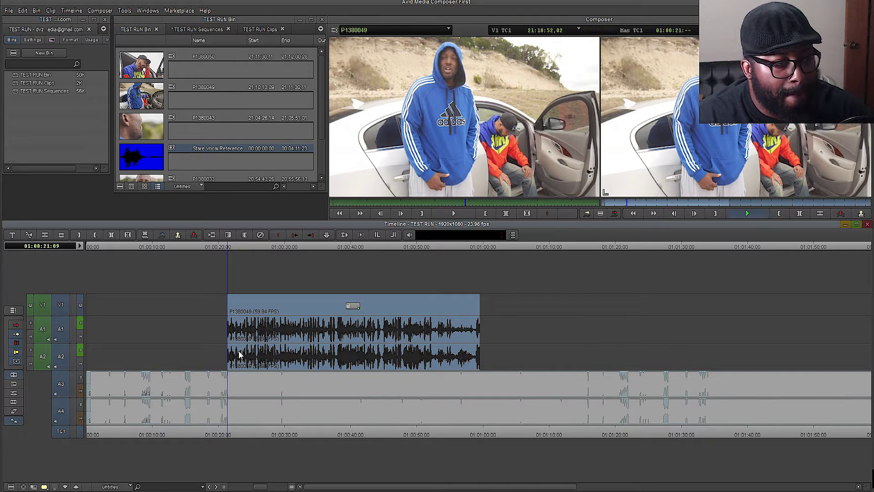
{"action": "key", "text": "space"}
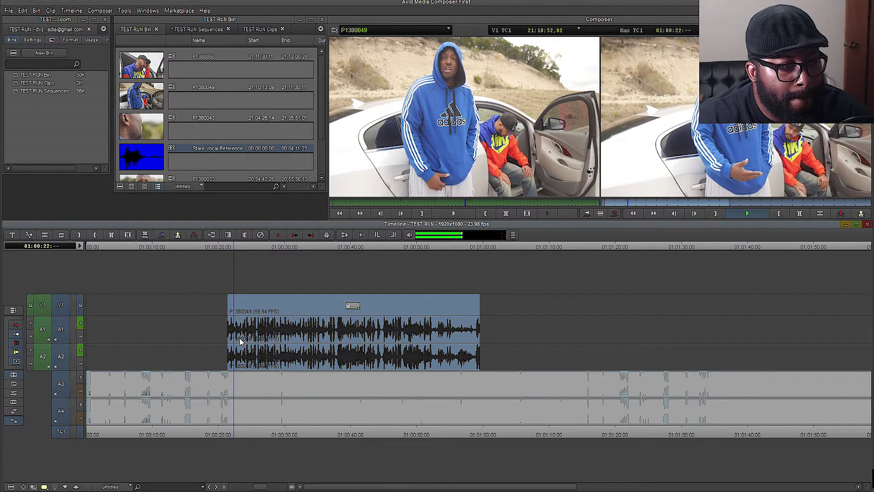
{"action": "key", "text": "space"}
{"action": "key", "text": "ctrl+z"}
{"action": "left_click", "coordinate": [319, 129]}
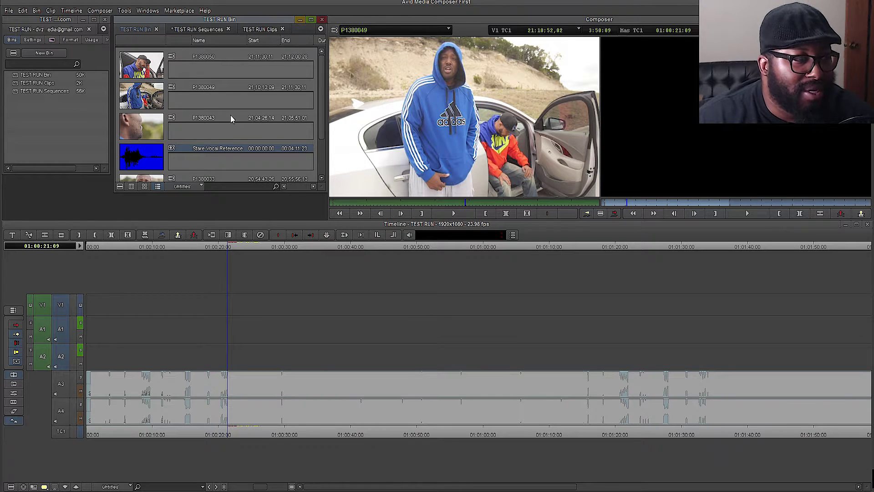
- Drag P1380049 from the TEST RUN Bin into the timeline so it starts at 01:00:21:09
{"action": "left_click_drag", "start_coordinate": [146, 102], "coordinate": [199, 284]}
{"action": "left_click_drag", "start_coordinate": [198, 284], "coordinate": [294, 333]}
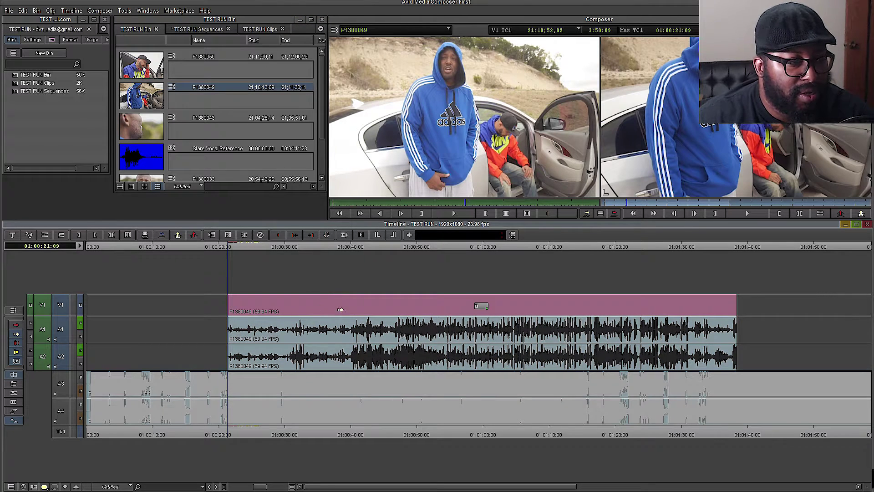
{"action": "left_click_drag", "start_coordinate": [432, 308], "coordinate": [169, 315]}
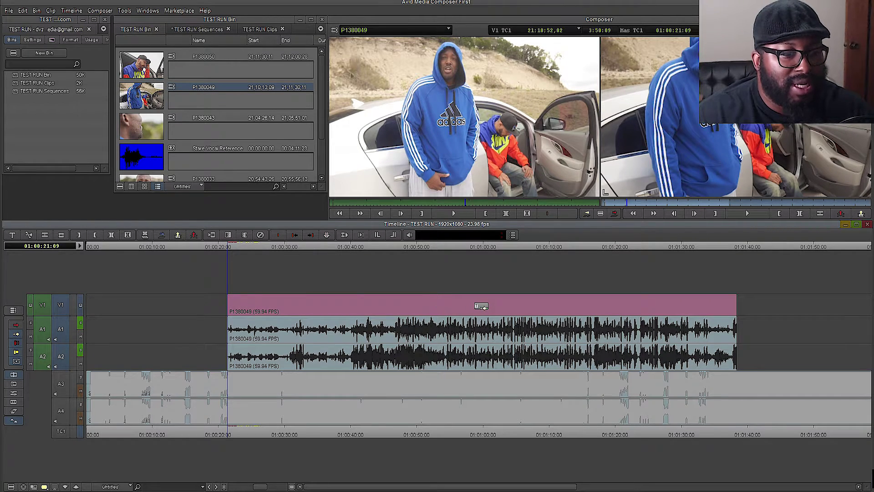
{"action": "right_click", "coordinate": [484, 308]}
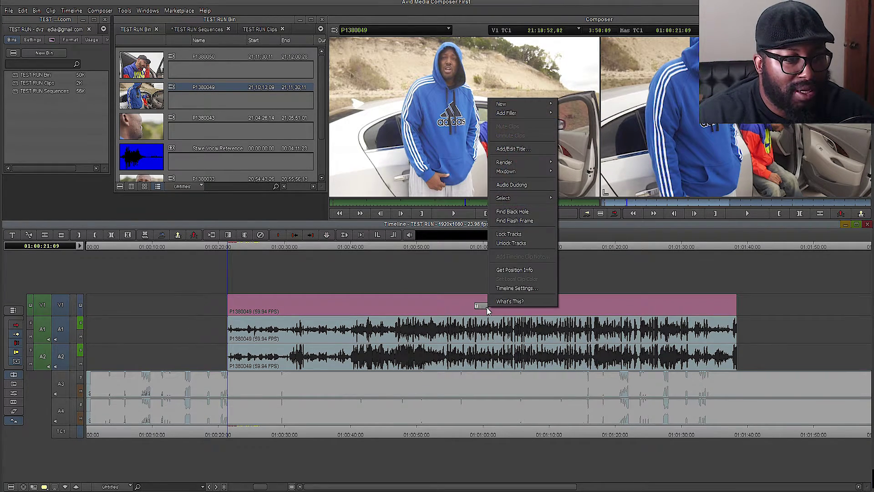
{"action": "left_click", "coordinate": [515, 291]}
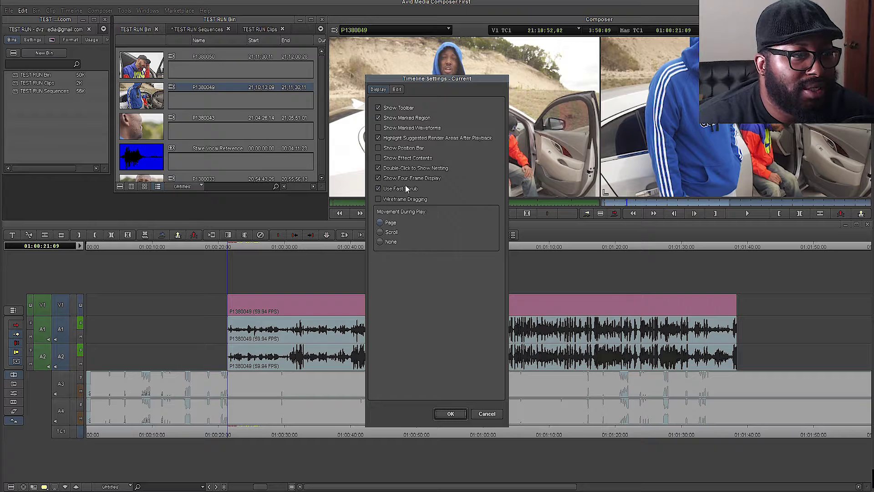
{"action": "left_click", "coordinate": [450, 413]}
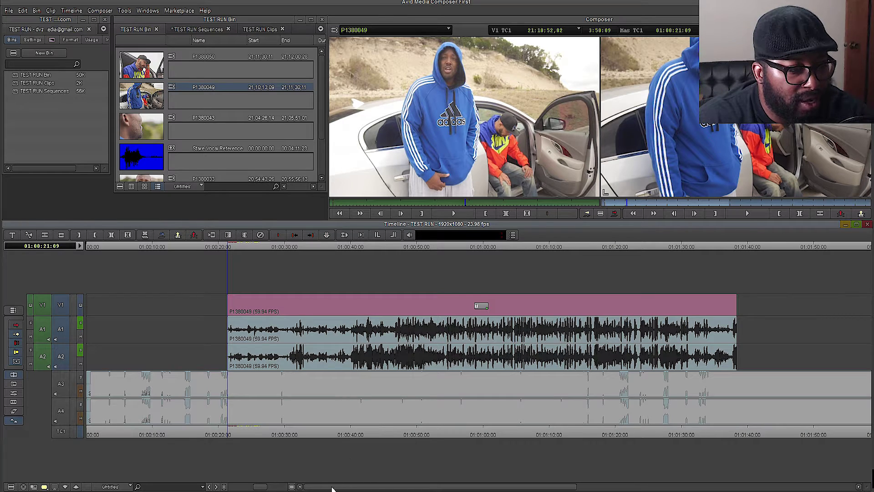
- Preview around 01:00:44, park the playhead at 01:00:45:02, then deselect the P1380049 clip
{"action": "key", "text": "ctrl+]"}
{"action": "left_click", "coordinate": [488, 433]}
{"action": "key", "text": "space"}
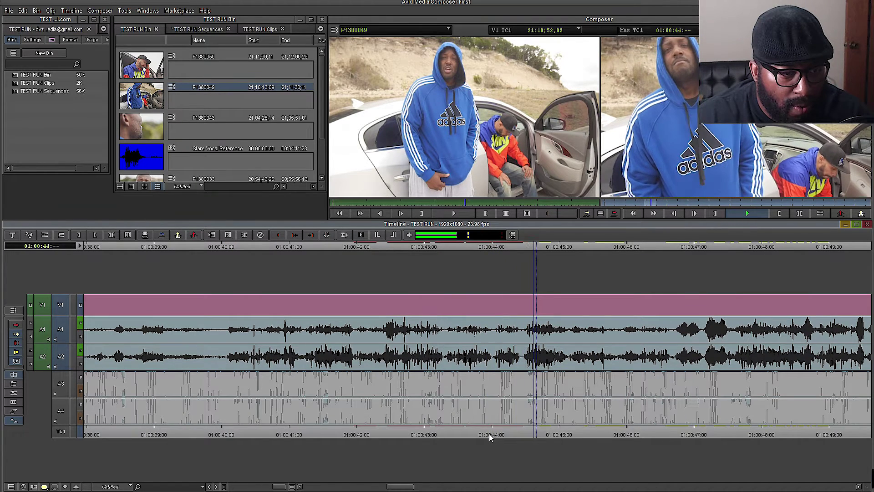
{"action": "key", "text": "space"}
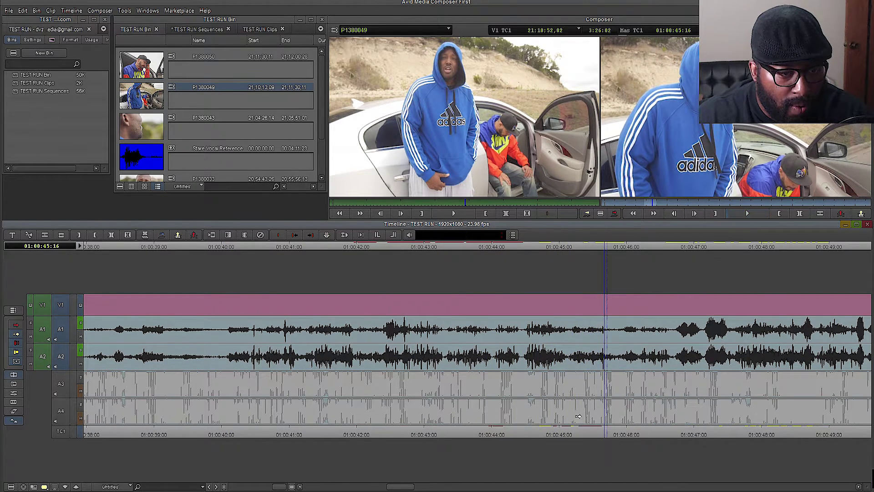
{"action": "left_click", "coordinate": [567, 435]}
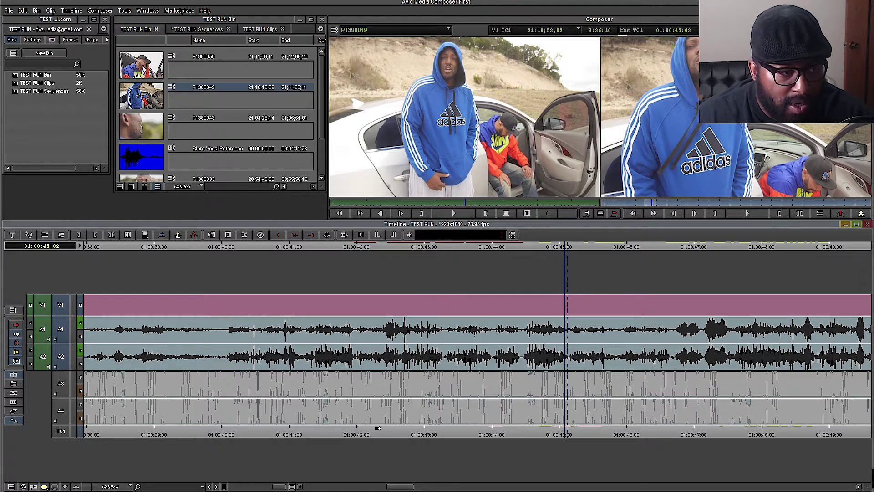
{"action": "left_click_drag", "start_coordinate": [281, 488], "coordinate": [258, 488]}
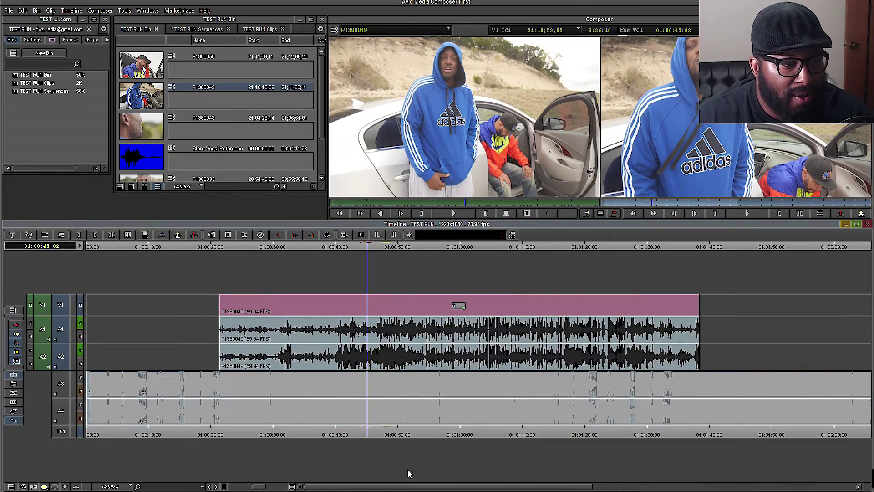
{"action": "left_click", "coordinate": [228, 306]}
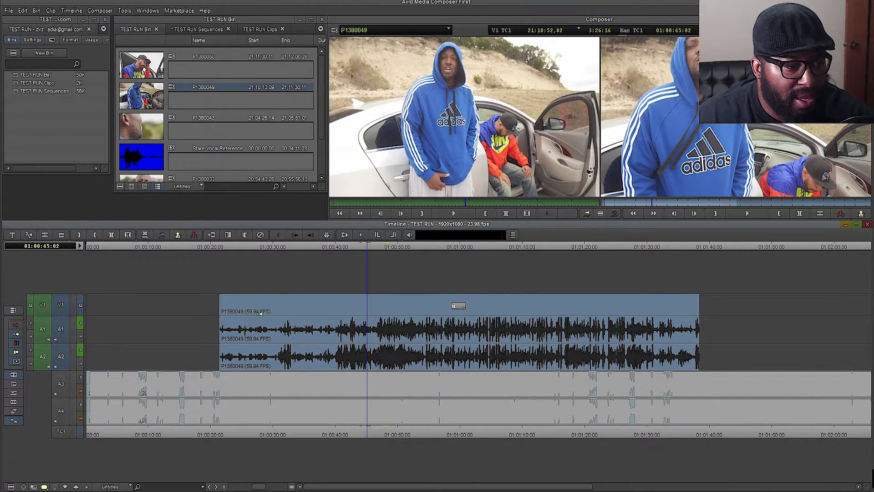
- Restore P1380049 with Edit > Redo Splice-in after a drag removed it
{"action": "left_click_drag", "start_coordinate": [260, 314], "coordinate": [265, 363]}
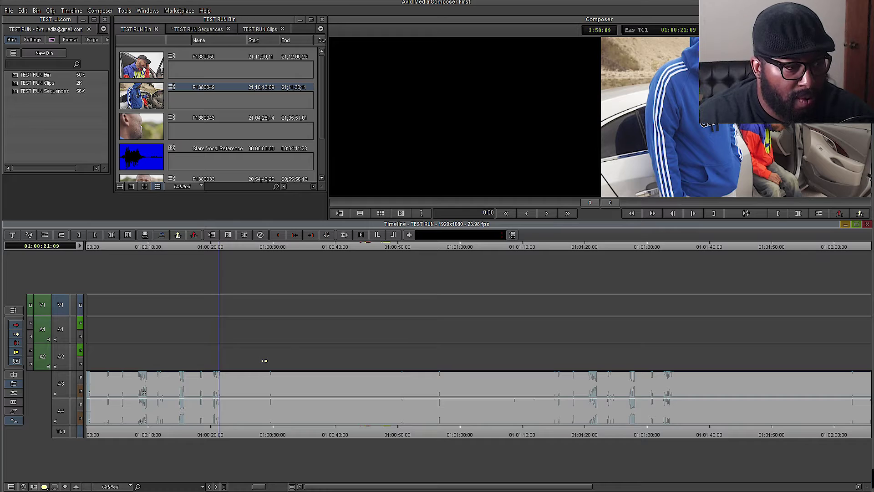
{"action": "left_click", "coordinate": [25, 12]}
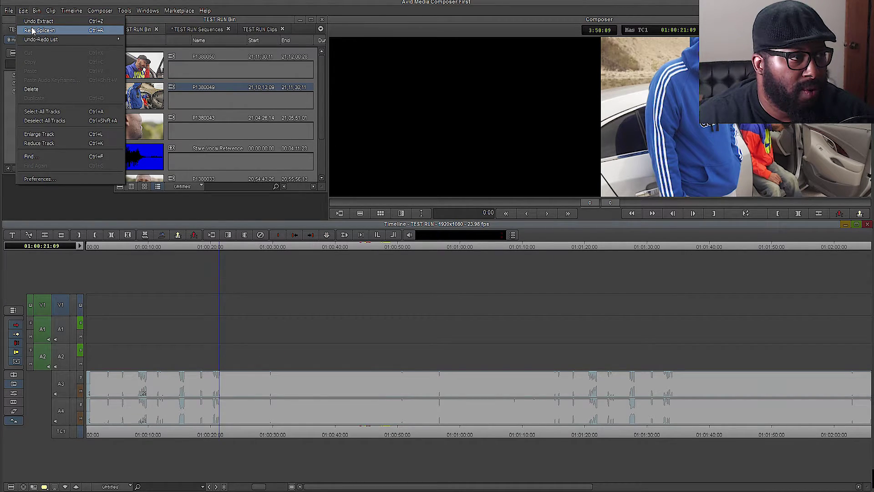
{"action": "left_click", "coordinate": [32, 29]}
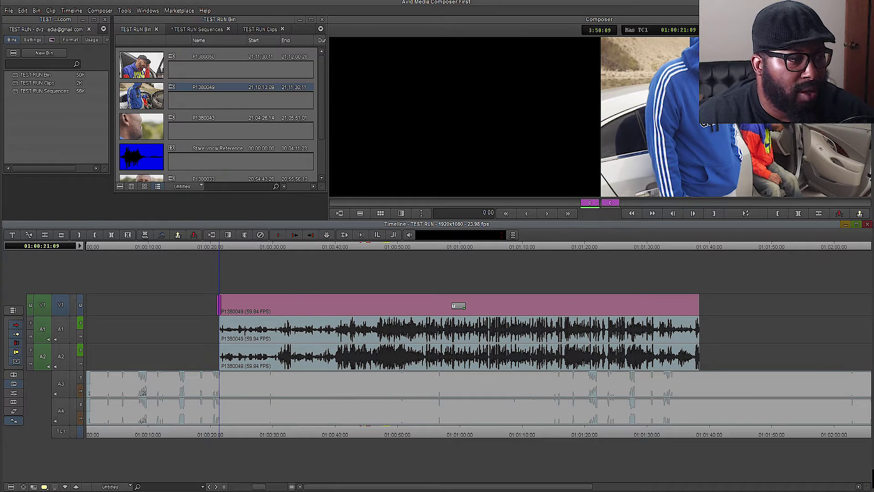
- Enable Segment Mode, park the playhead at 01:00:37:18 and zoom in around it
{"action": "left_click", "coordinate": [16, 342]}
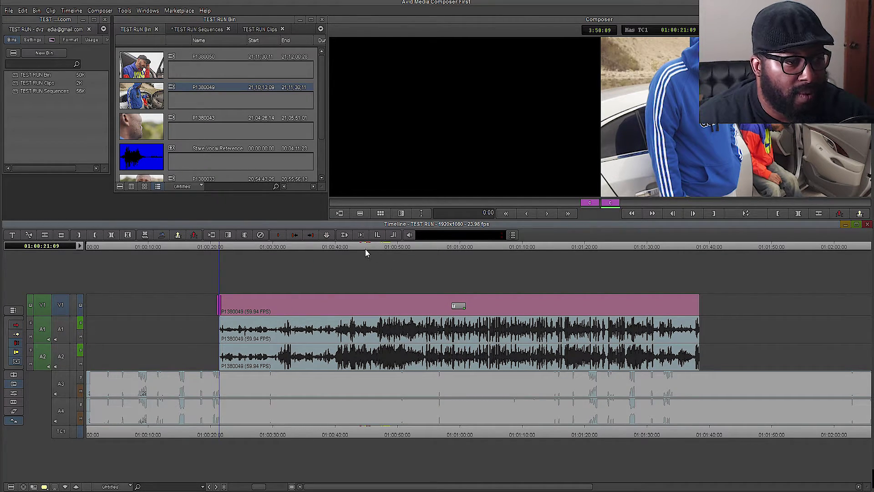
{"action": "left_click", "coordinate": [320, 433]}
{"action": "left_click_drag", "start_coordinate": [258, 486], "coordinate": [280, 487]}
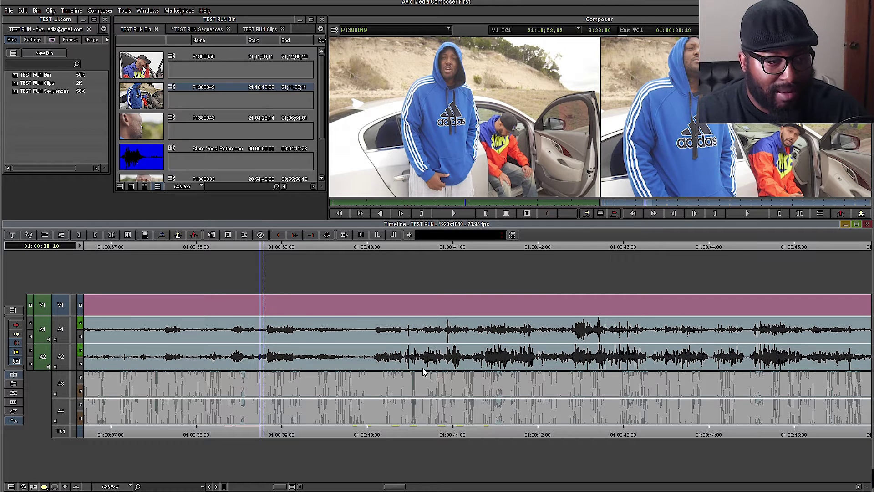
{"action": "left_click", "coordinate": [553, 368]}
{"action": "key", "text": "space"}
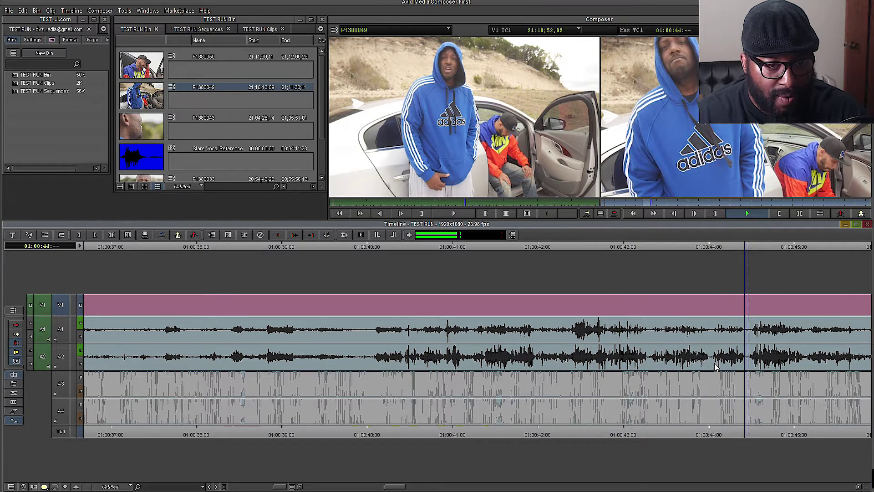
{"action": "key", "text": "space"}
{"action": "key", "text": "Right"}
{"action": "key", "text": "Right"}
{"action": "key", "text": "Right"}
{"action": "key", "text": "Right"}
{"action": "key", "text": "Right"}
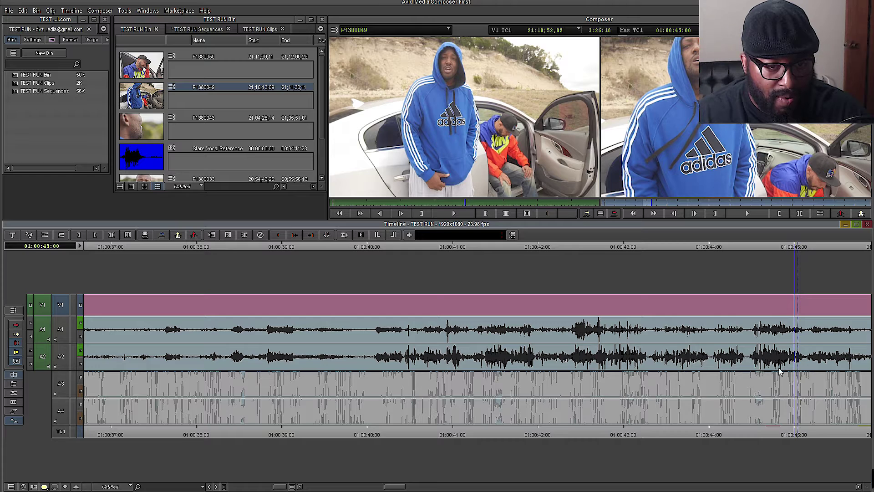
{"action": "left_click", "coordinate": [805, 371]}
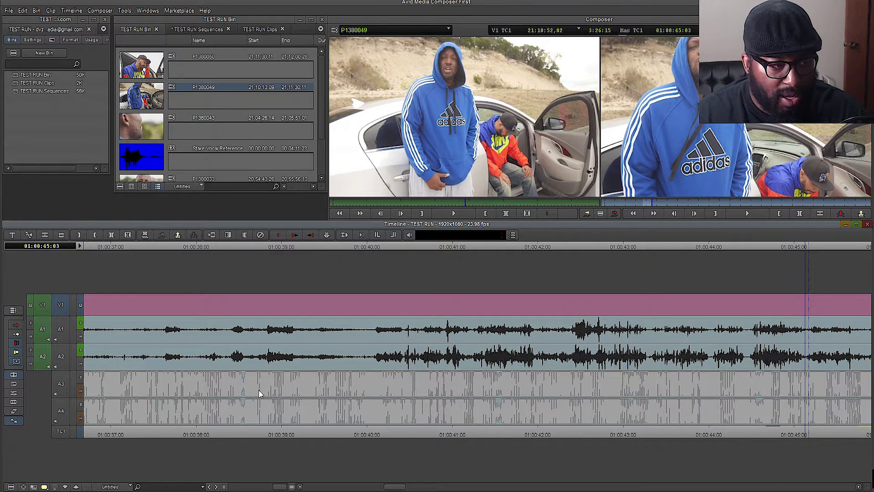
{"action": "left_click_drag", "start_coordinate": [277, 487], "coordinate": [268, 486]}
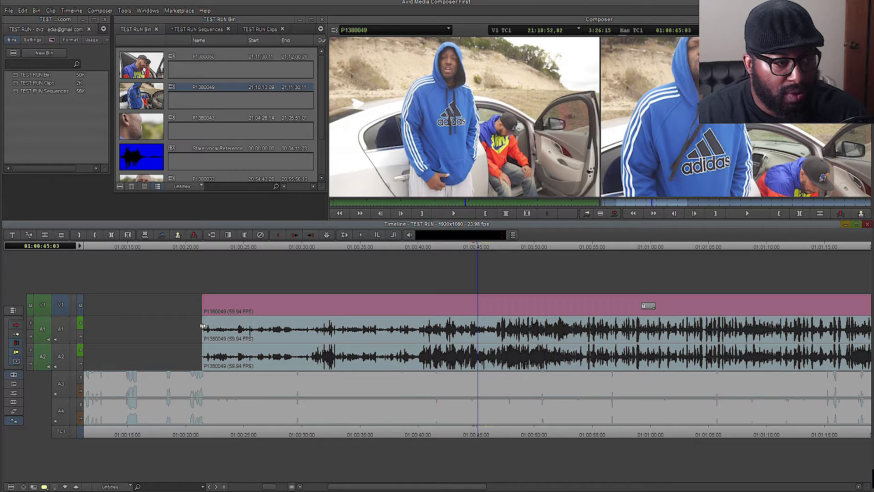
{"action": "left_click_drag", "start_coordinate": [202, 327], "coordinate": [510, 345]}
{"action": "key", "text": "ctrl+z"}
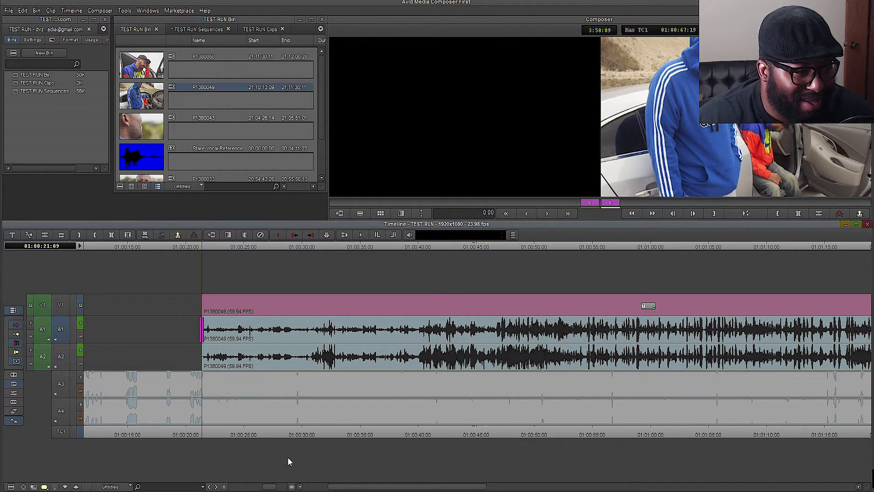
- Select the P1380049 segment on V1/A1/A2 and slide it right to about 01:00:40
{"action": "double_click", "coordinate": [204, 338]}
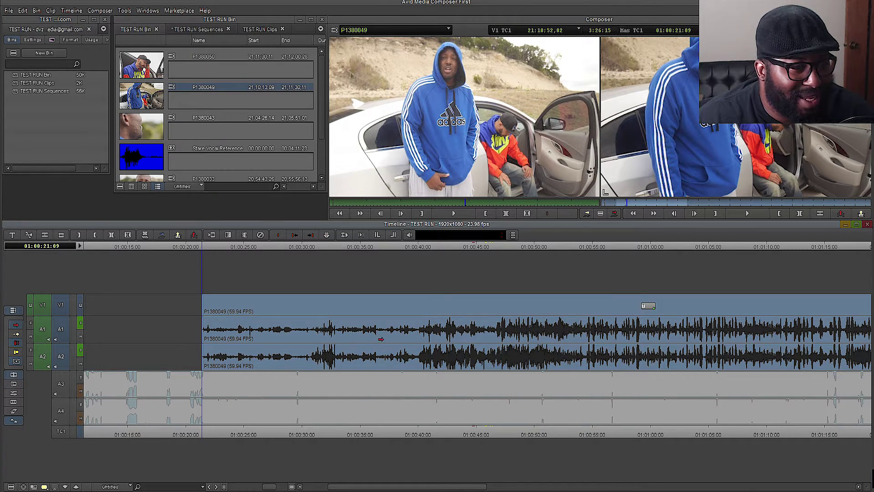
{"action": "left_click", "coordinate": [186, 308]}
{"action": "left_click", "coordinate": [208, 312]}
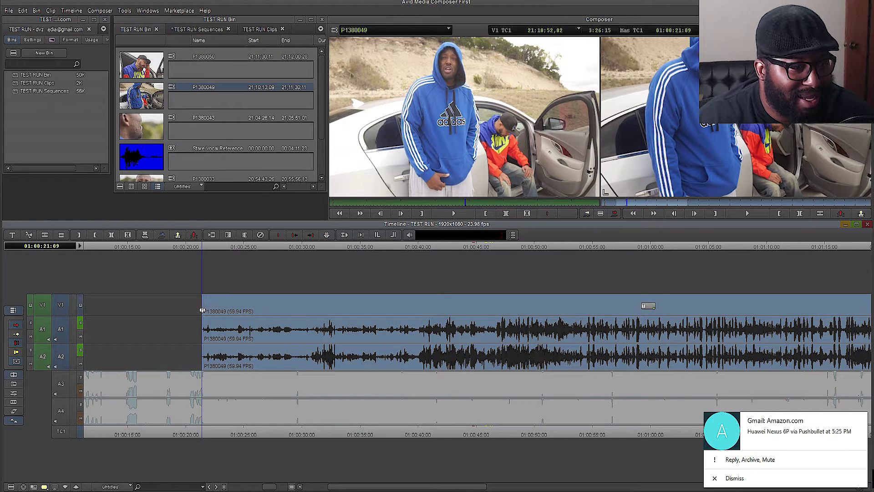
{"action": "left_click_drag", "start_coordinate": [202, 324], "coordinate": [416, 331]}
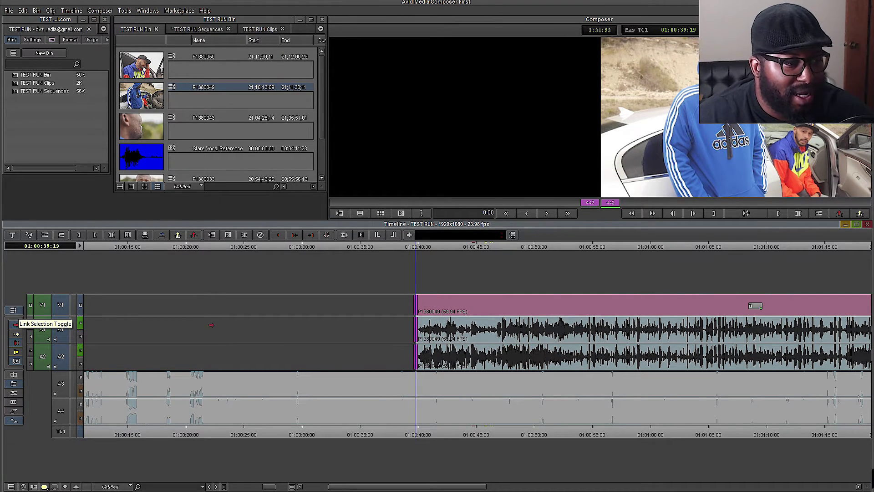
{"action": "left_click_drag", "start_coordinate": [253, 399], "coordinate": [257, 392]}
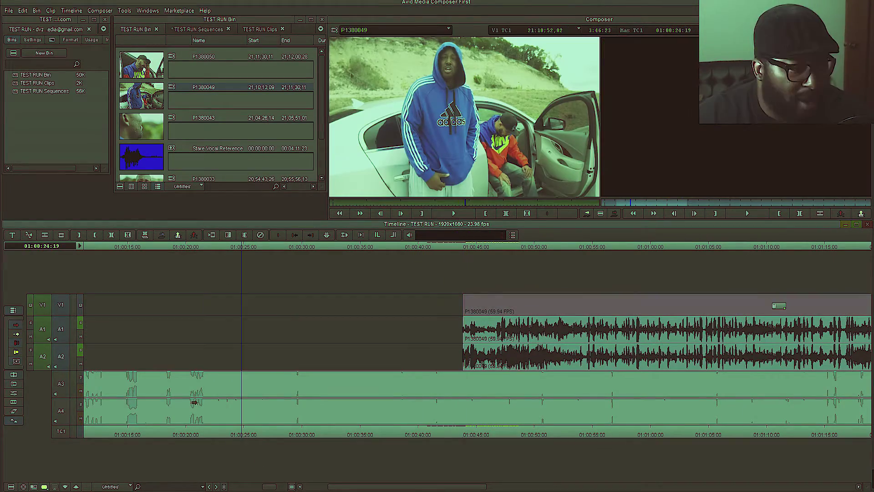
- Trim the P1380049 head to the sync point and slide the clip to the playhead
{"action": "left_click", "coordinate": [213, 436]}
{"action": "key", "text": "space"}
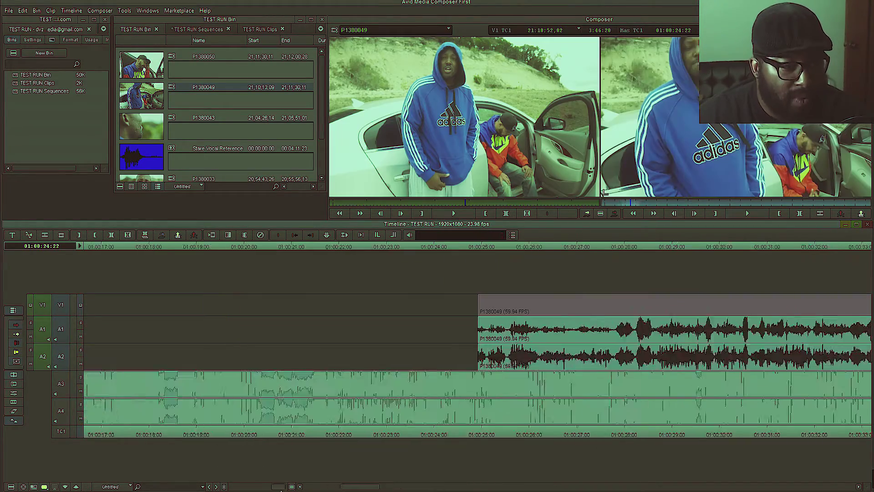
{"action": "left_click", "coordinate": [358, 435]}
{"action": "left_click", "coordinate": [469, 433]}
{"action": "left_click_drag", "start_coordinate": [358, 313], "coordinate": [466, 313]}
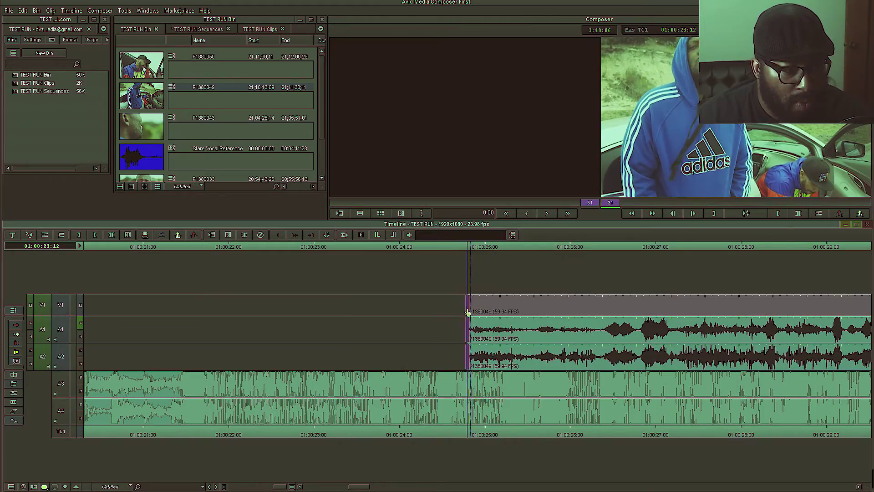
{"action": "left_click_drag", "start_coordinate": [513, 334], "coordinate": [406, 335]}
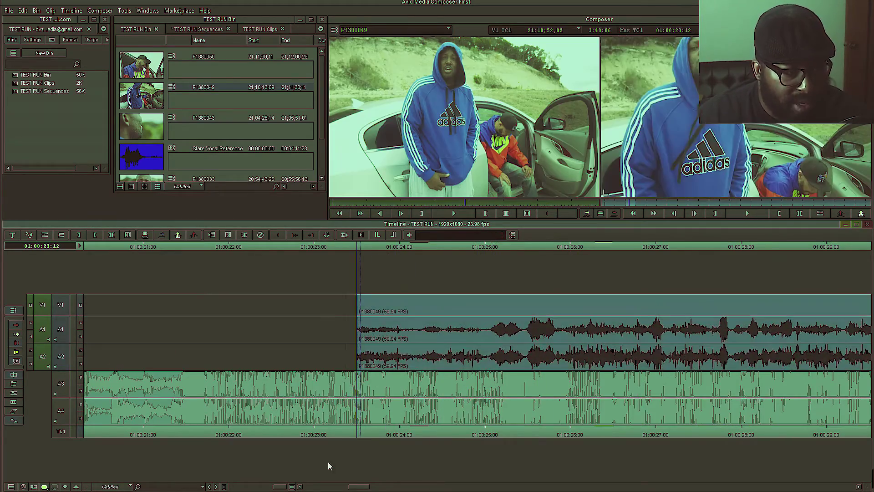
- Mute A1 and A2, then trim the song's head and tail on A3/A4 to match the clip
{"action": "left_click", "coordinate": [80, 337]}
{"action": "left_click", "coordinate": [81, 363]}
{"action": "left_click_drag", "start_coordinate": [280, 487], "coordinate": [236, 487]}
{"action": "left_click", "coordinate": [159, 435]}
{"action": "left_click_drag", "start_coordinate": [87, 384], "coordinate": [160, 384]}
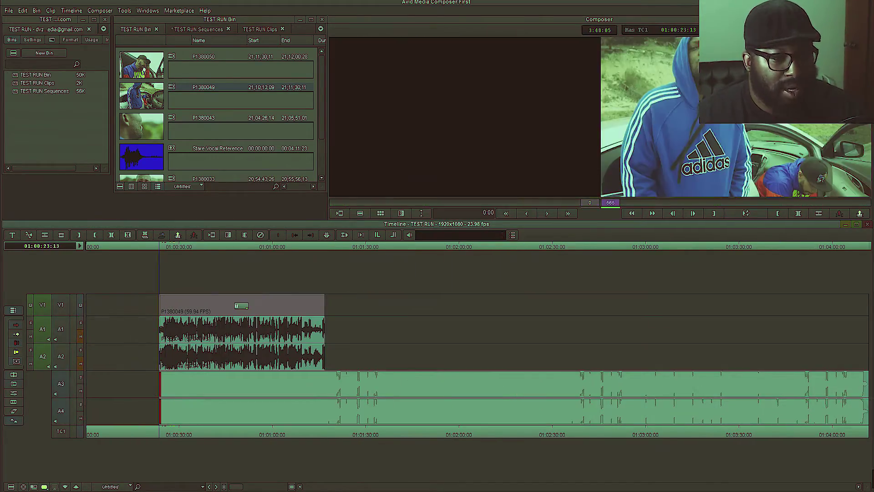
{"action": "left_click_drag", "start_coordinate": [868, 384], "coordinate": [118, 376]}
- Move the edit to the sequence start and play it from the beginning
{"action": "left_click", "coordinate": [357, 349]}
{"action": "key", "text": "Home"}
{"action": "key", "text": "space"}
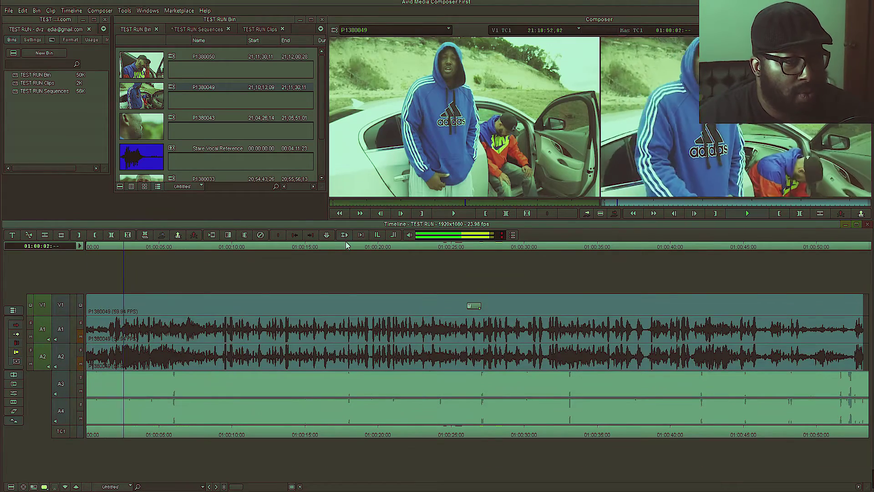
{"action": "left_click", "coordinate": [664, 286]}
{"action": "left_click", "coordinate": [748, 214]}
- Check Media Creation Settings, keeping the video resolution at DNxHD 115 MXF
{"action": "left_click", "coordinate": [9, 10]}
{"action": "left_click", "coordinate": [37, 105]}
{"action": "left_click", "coordinate": [476, 208]}
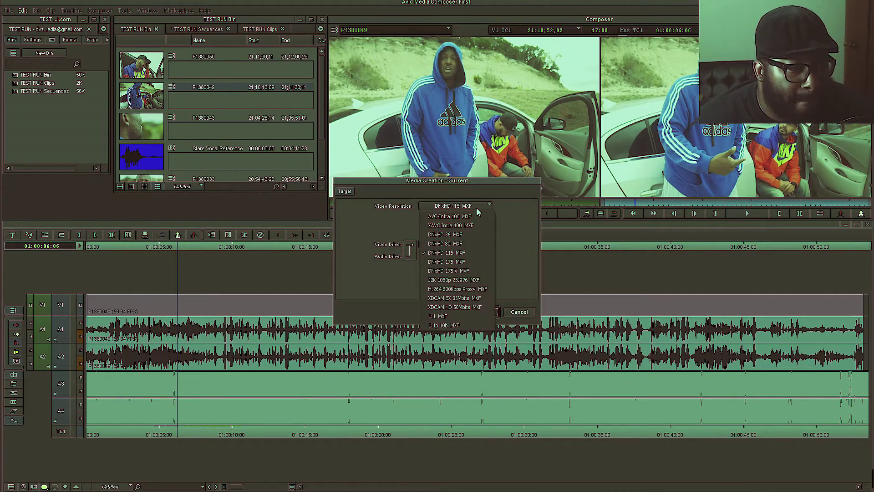
{"action": "left_click", "coordinate": [487, 209]}
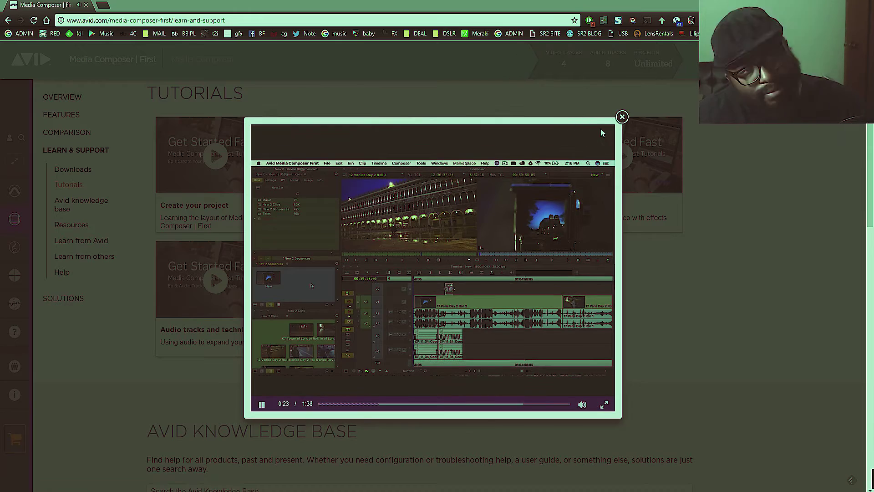
- Choose Publish To > Local Drive with codec H.264, quality Best and Stereo audio
{"action": "left_click", "coordinate": [9, 11]}
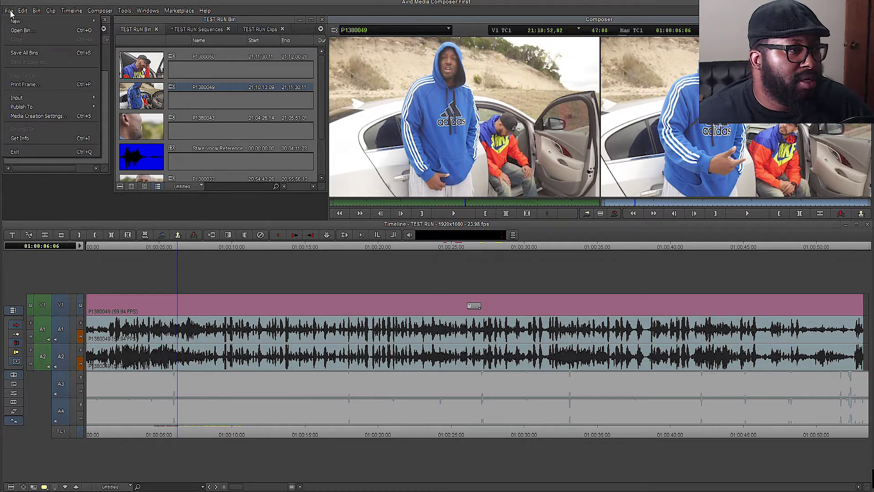
{"action": "mouse_move", "coordinate": [20, 110]}
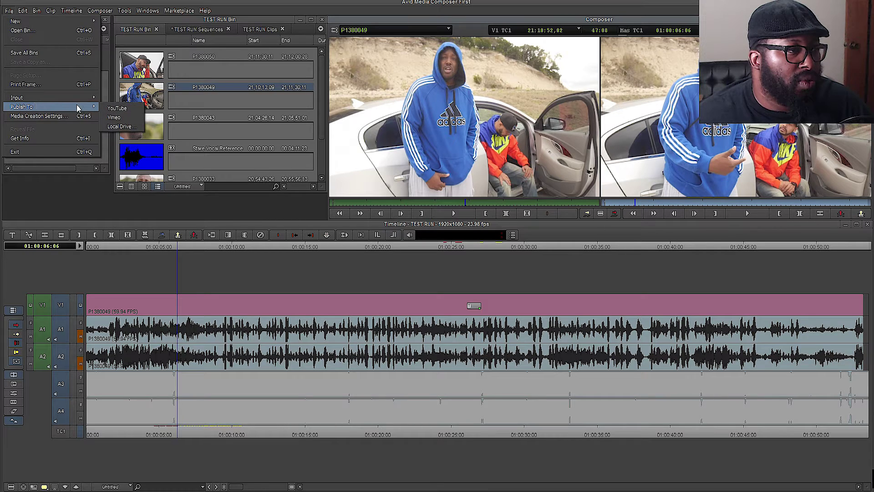
{"action": "left_click", "coordinate": [120, 126]}
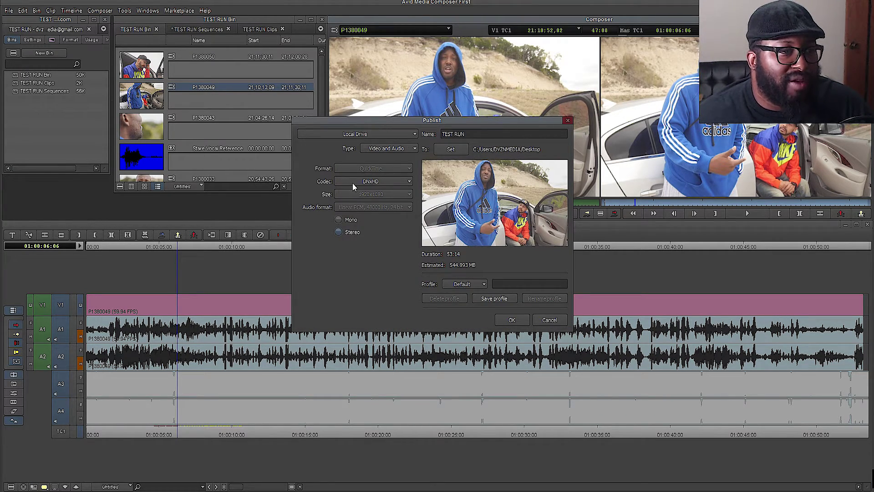
{"action": "left_click", "coordinate": [391, 181]}
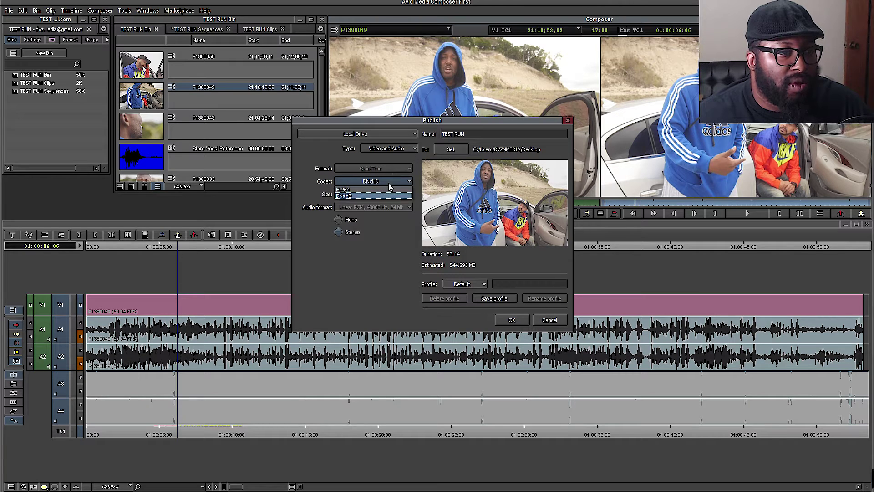
{"action": "left_click", "coordinate": [390, 189]}
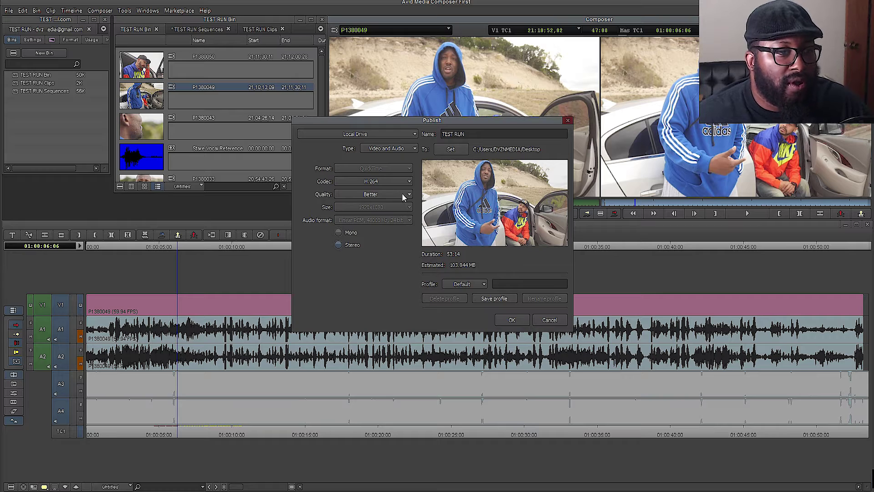
{"action": "left_click", "coordinate": [402, 194]}
{"action": "left_click", "coordinate": [388, 213]}
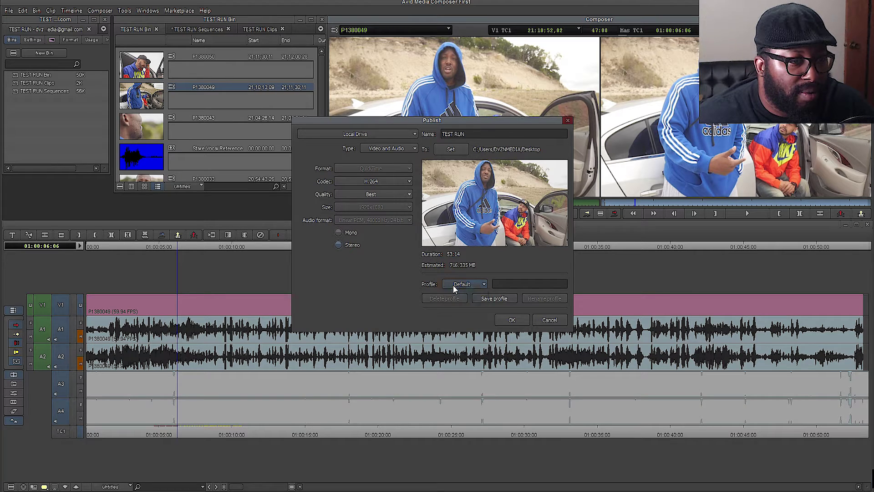
{"action": "left_click", "coordinate": [338, 245]}
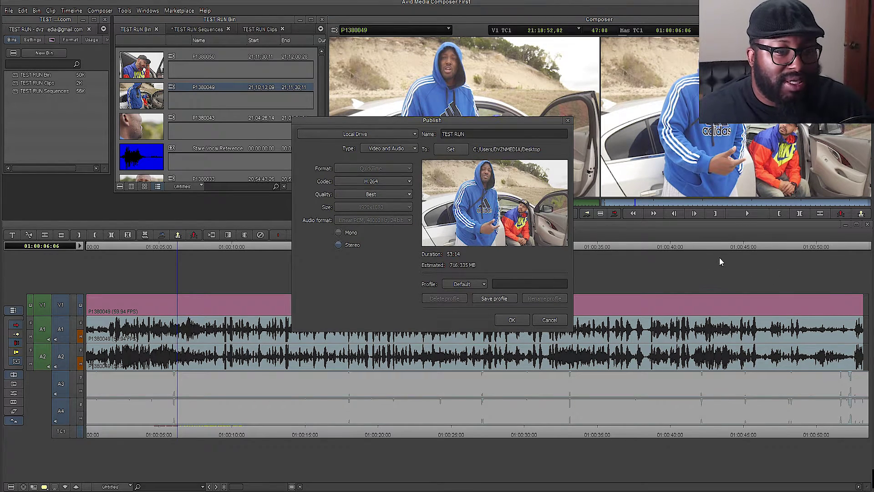
{"action": "left_click", "coordinate": [834, 251]}
- Confirm the Publish dialog with OK to start exporting TEST RUN to the desktop
{"action": "left_click", "coordinate": [513, 313]}
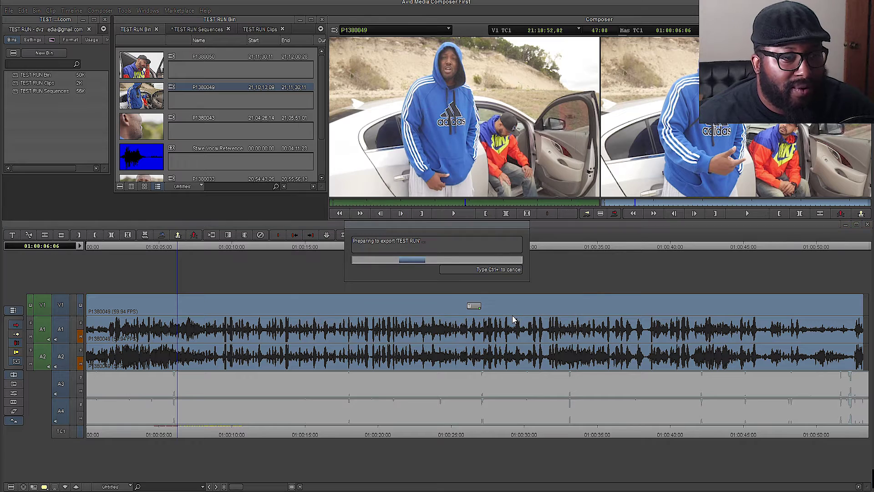